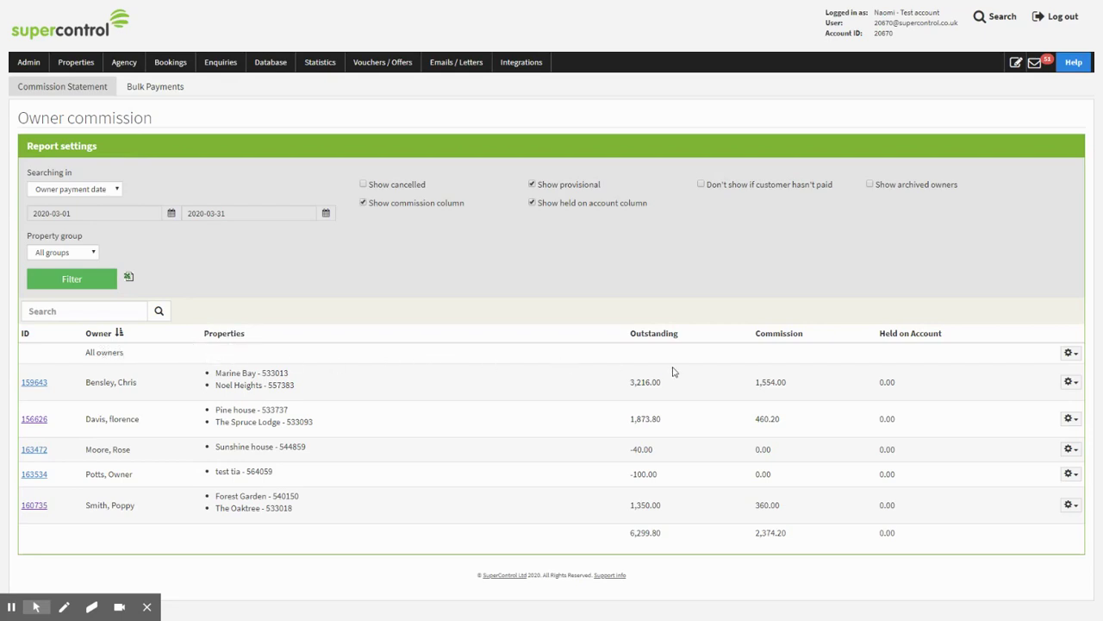
Open the statement for all owners and filter it by owner payment date from 2020-03-01 to 2020-03-31.
left_click(1071, 353)
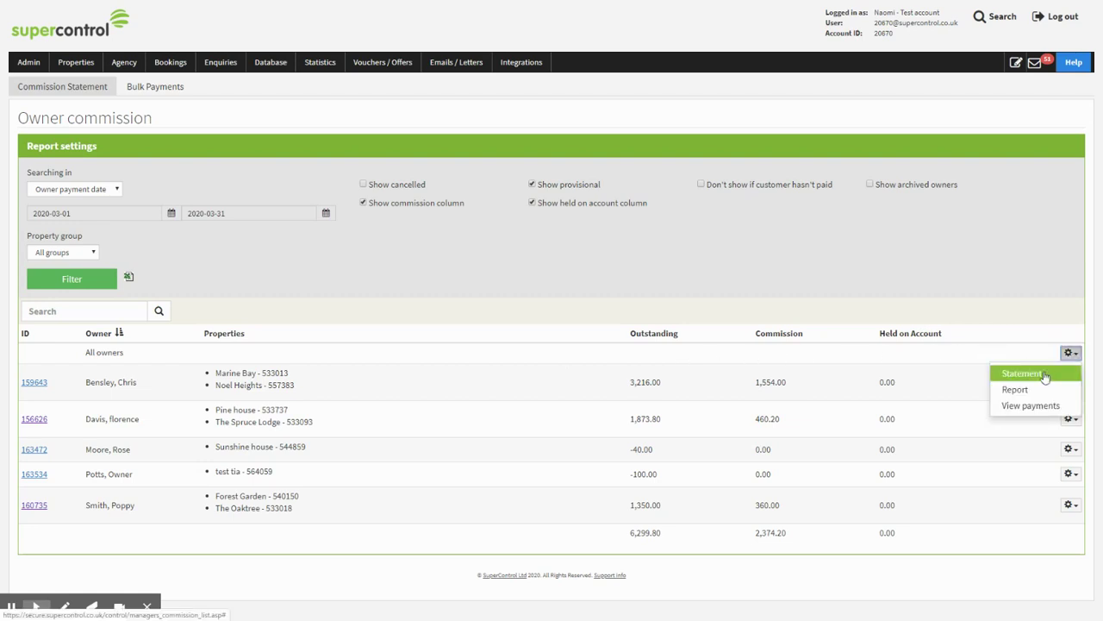
left_click(1043, 373)
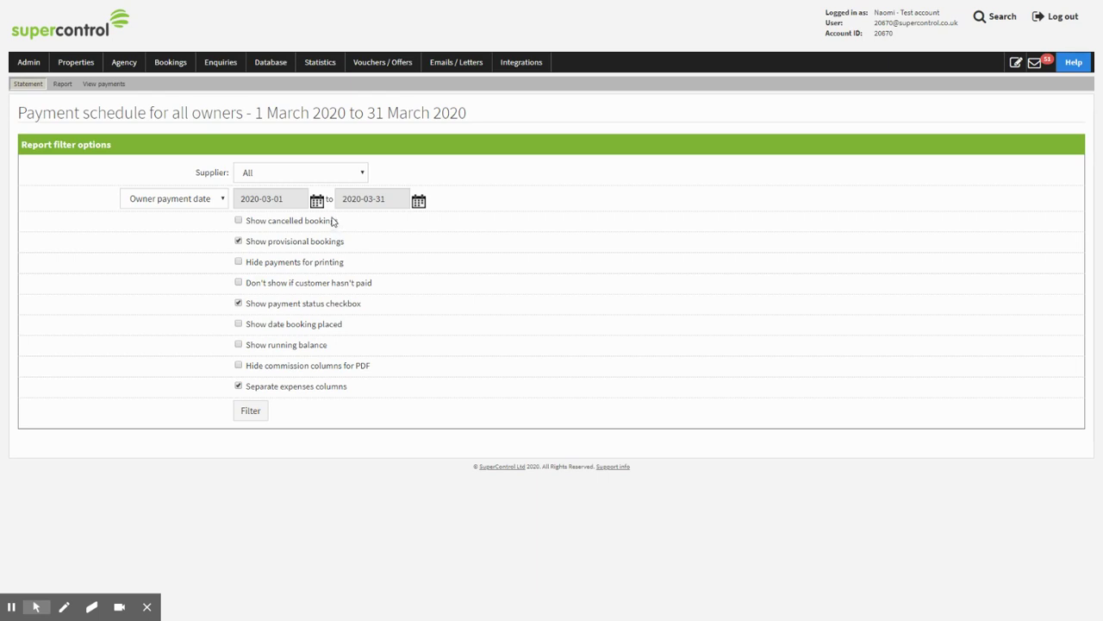
left_click(205, 203)
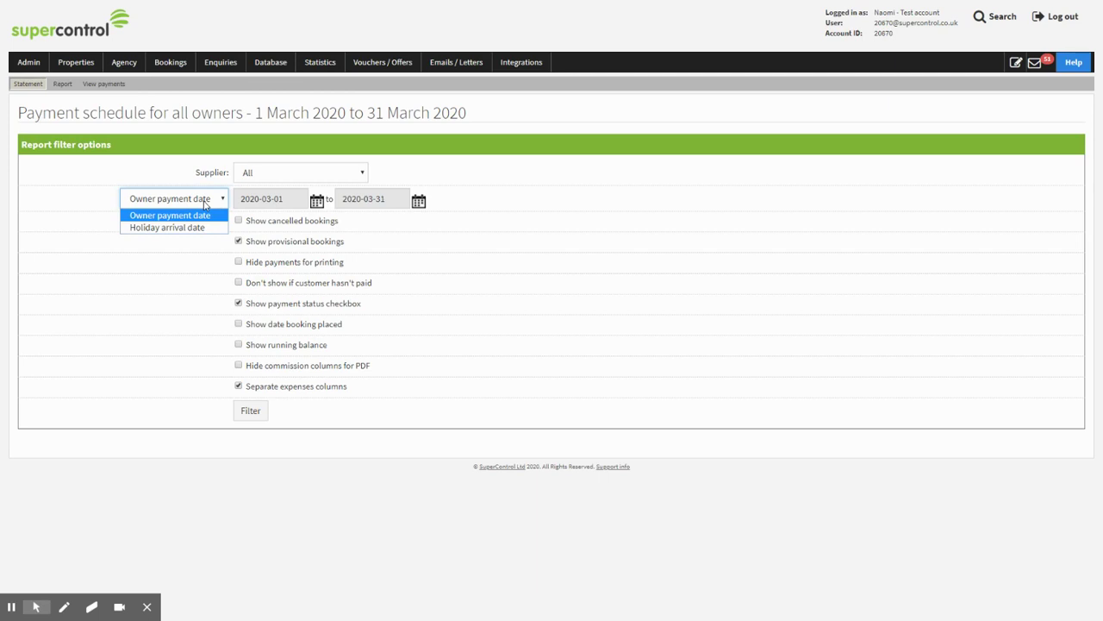
left_click(205, 204)
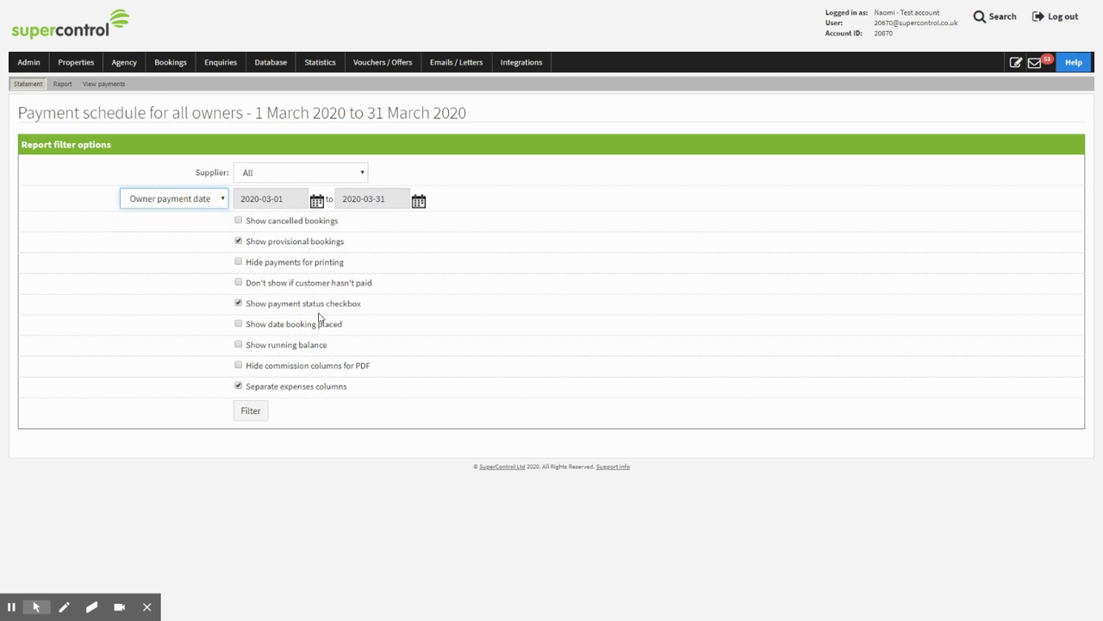
left_click(252, 412)
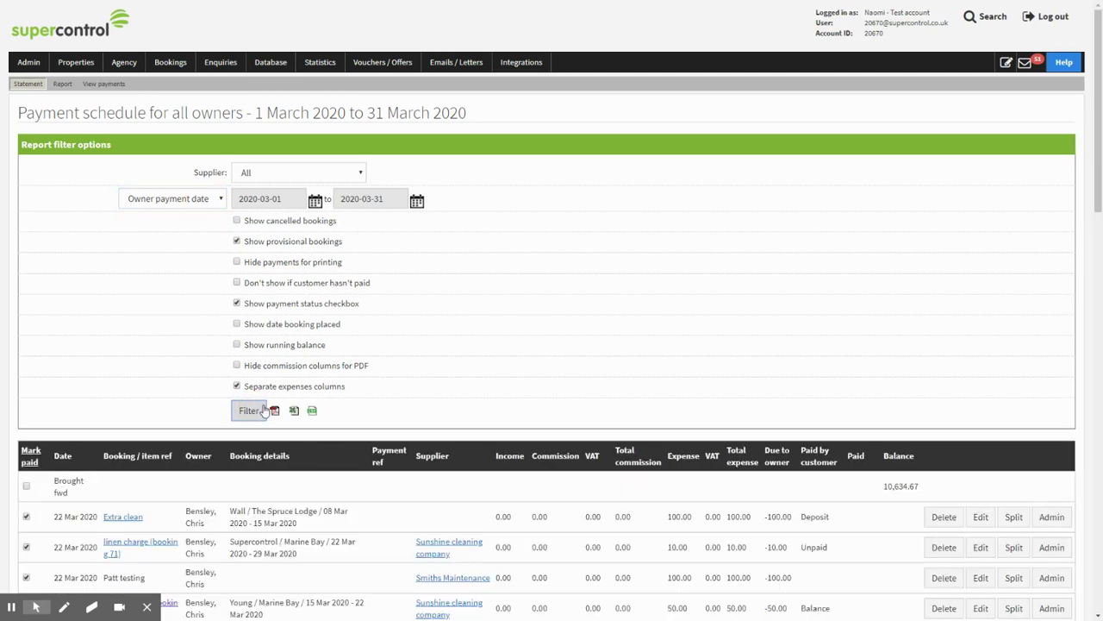
Examine the payment lines and their Mark paid ticks in the payment schedule for all owners.
scroll(263, 410, "down", 3)
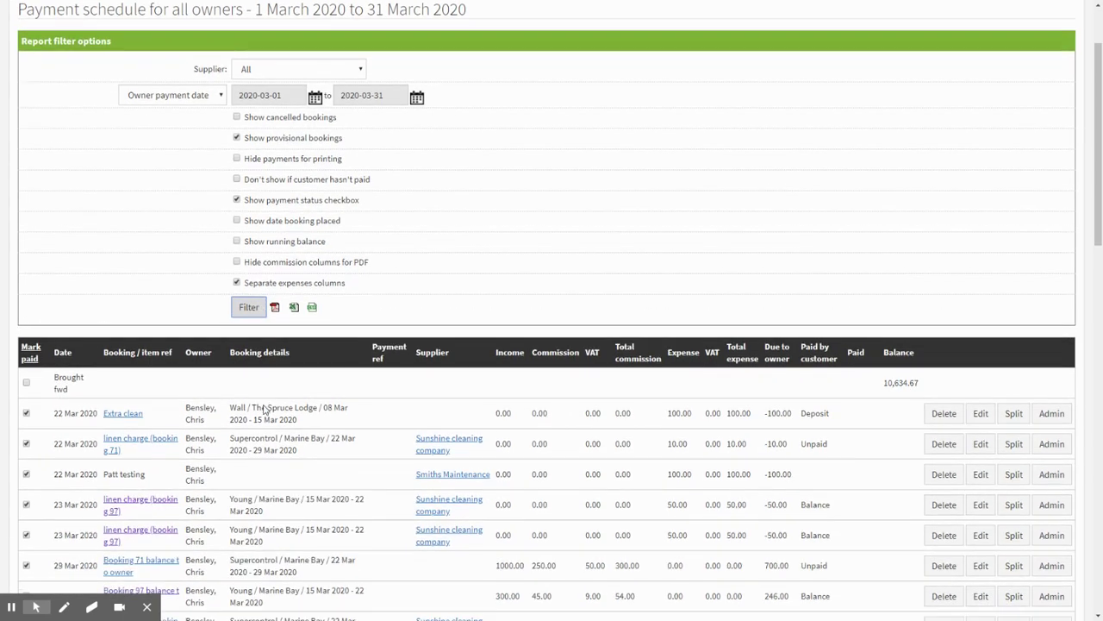
scroll(263, 402, "down", 1)
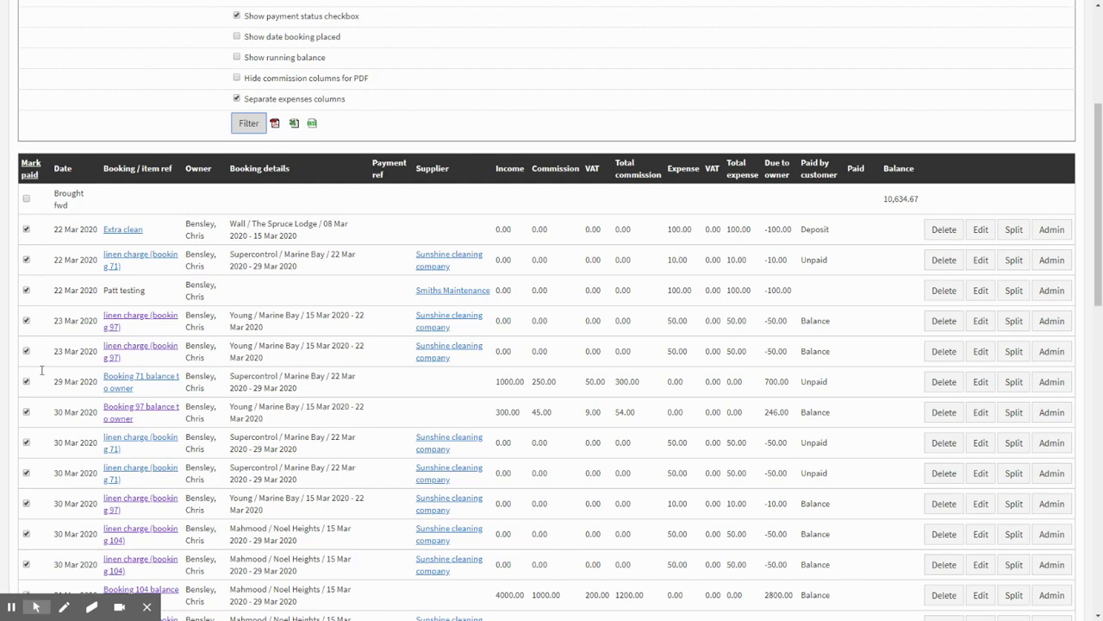
scroll(42, 369, "down", 3)
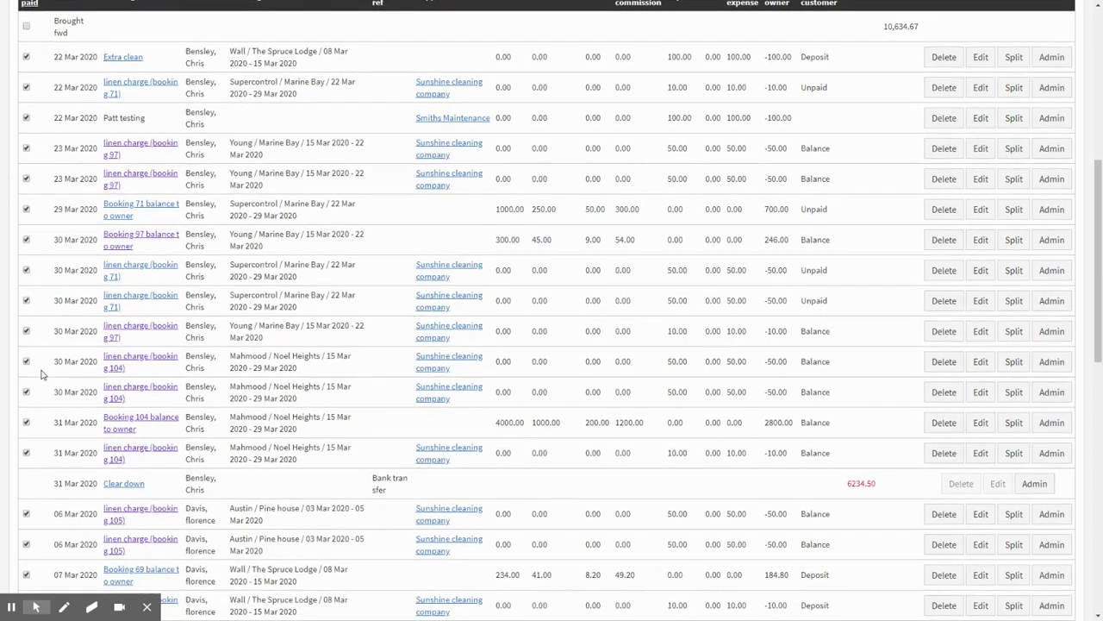
scroll(54, 405, "up", 4)
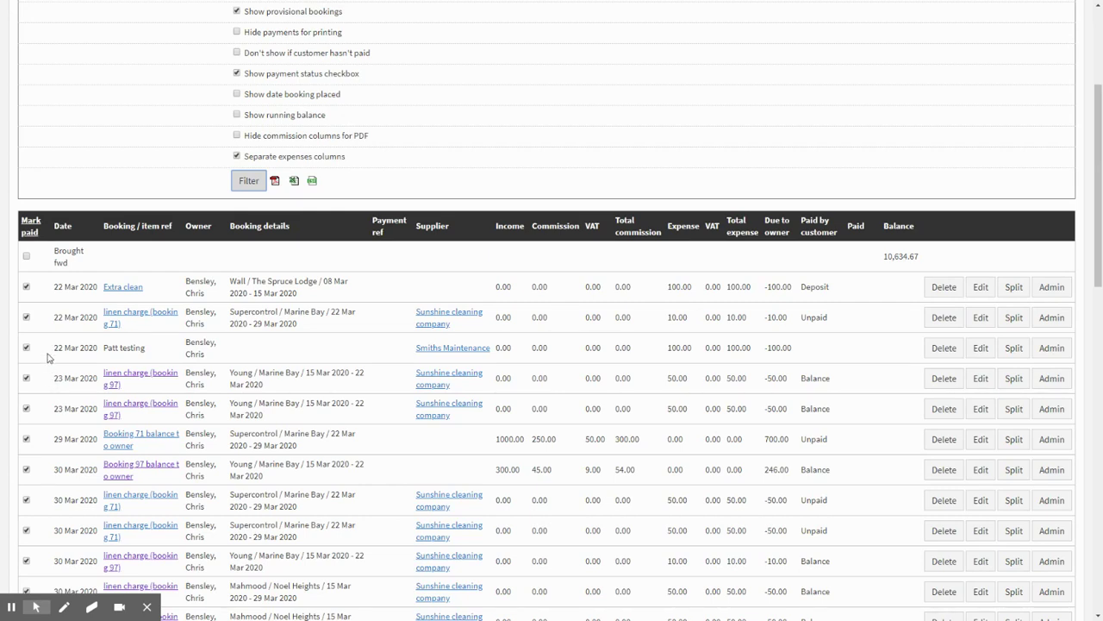
left_click(31, 237)
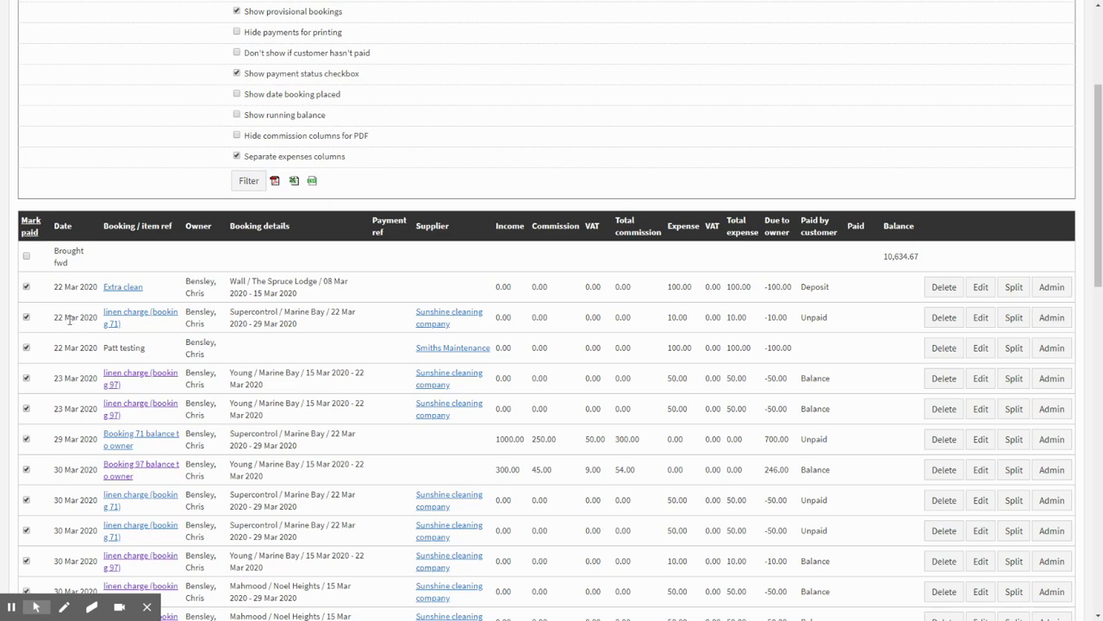
scroll(66, 318, "up", 3)
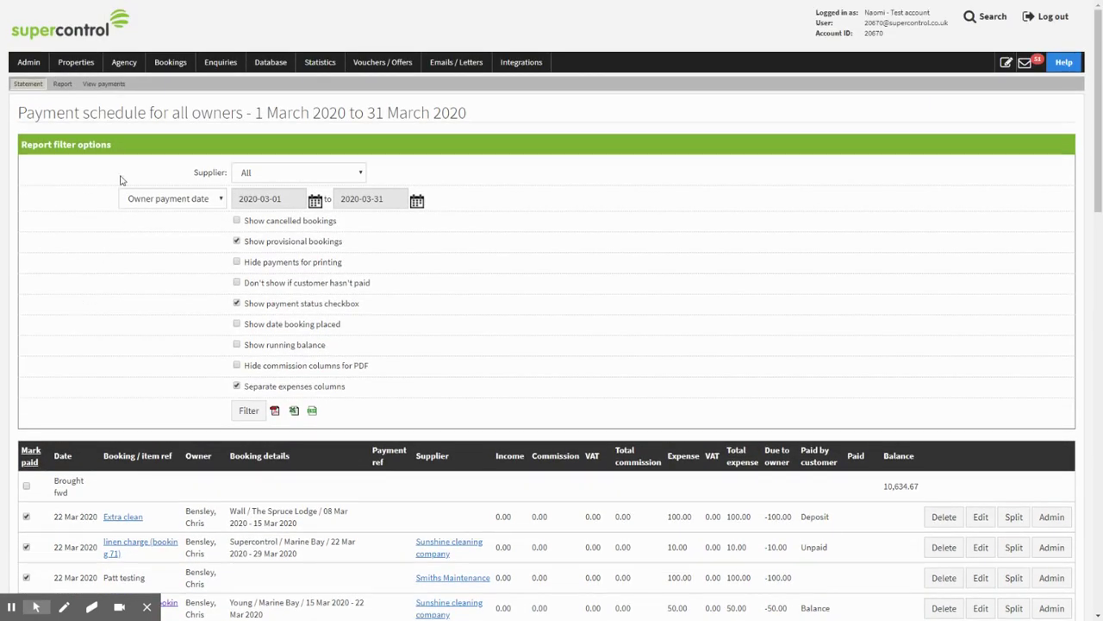
Open the bulk commission payments and filter them by owner payment date with the brought forward total included.
left_click(134, 82)
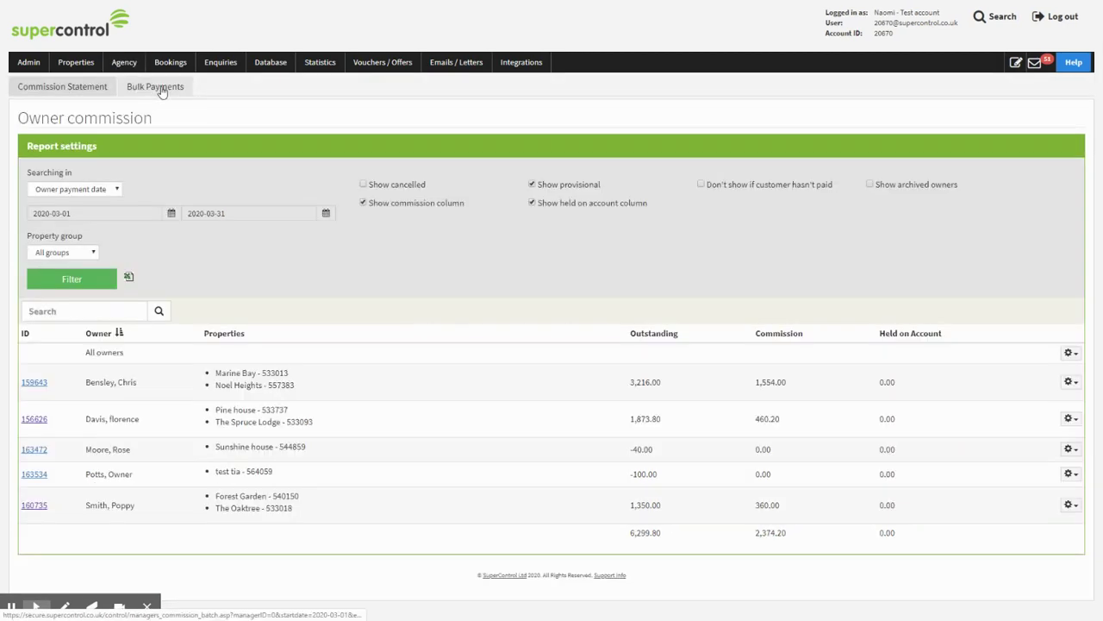
left_click(162, 90)
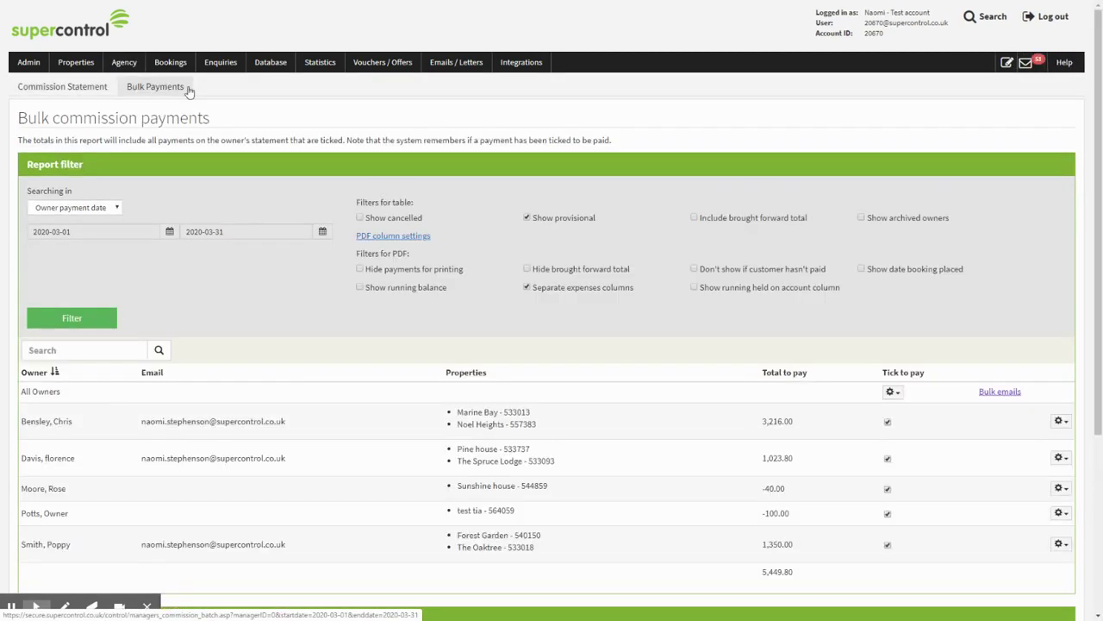
left_click(107, 211)
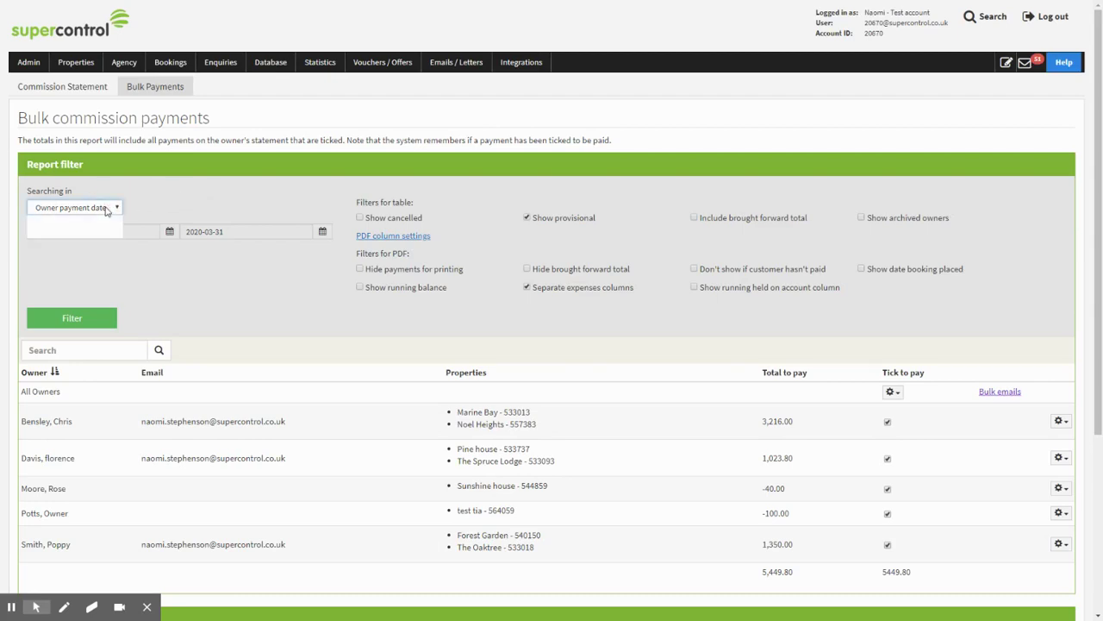
left_click(105, 221)
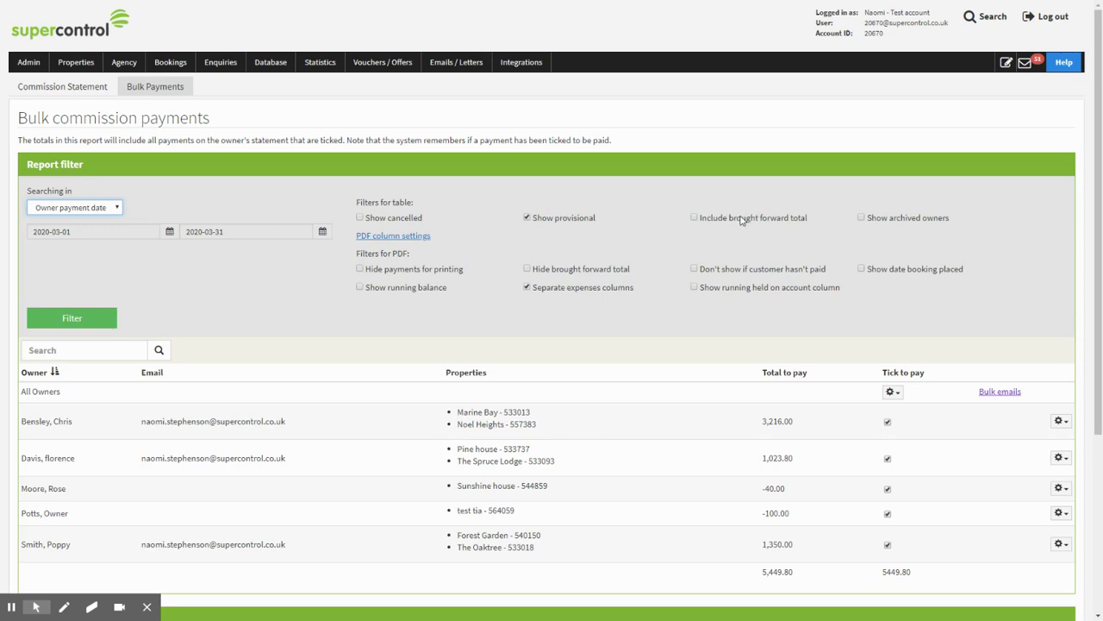
left_click(691, 218)
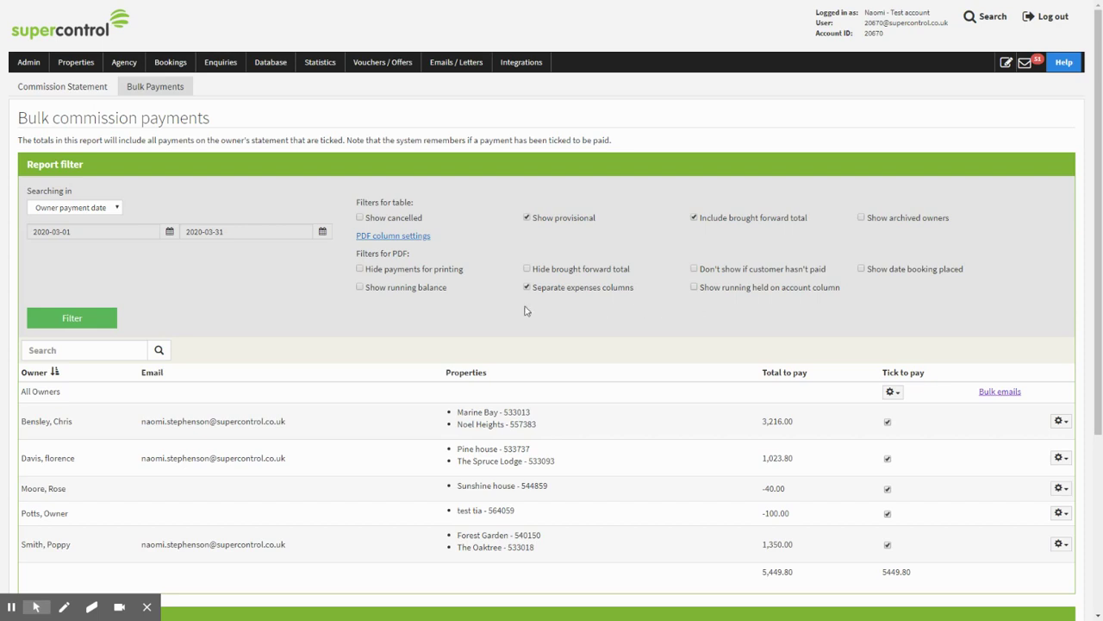
left_click(101, 322)
Untick and re-tick the payment of the Pine house owner, and do the same for all owners at once.
left_click(888, 461)
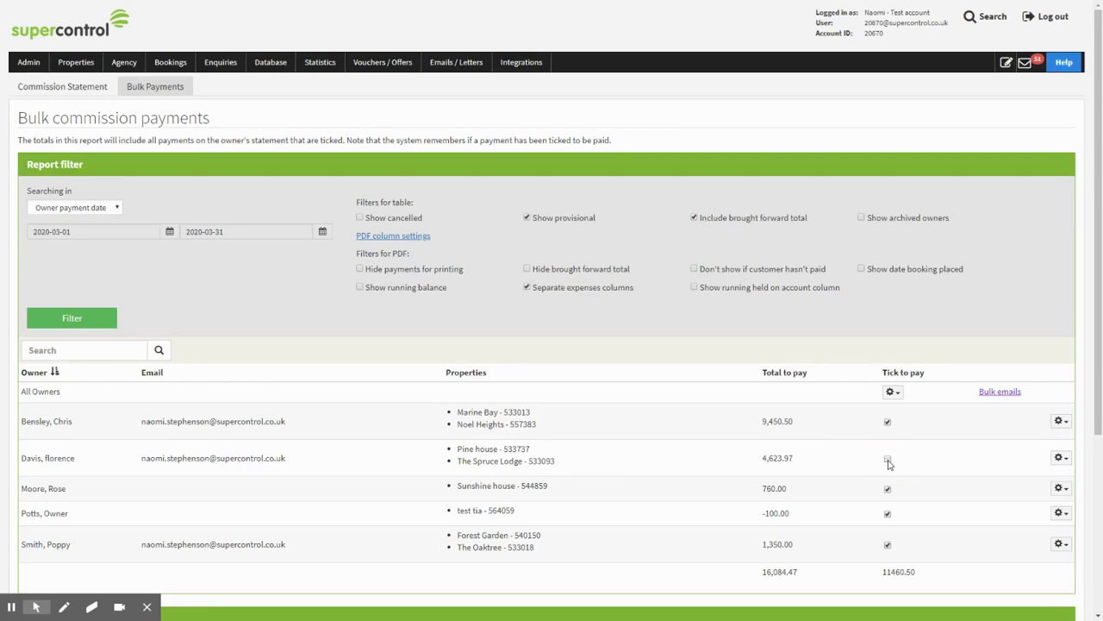
left_click(888, 459)
left_click(892, 395)
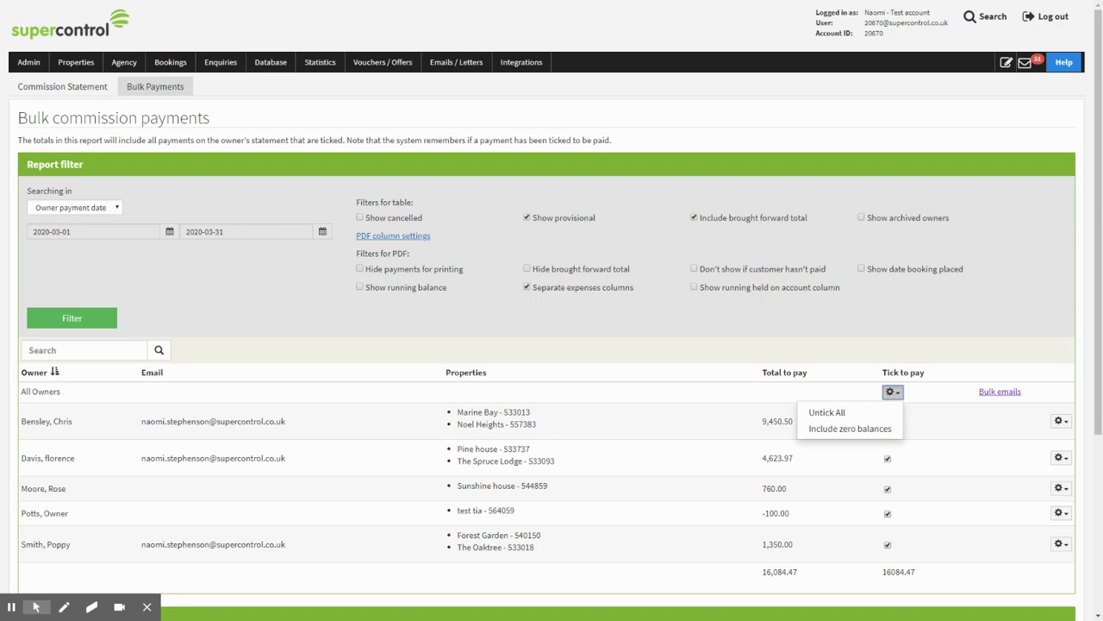
left_click(886, 414)
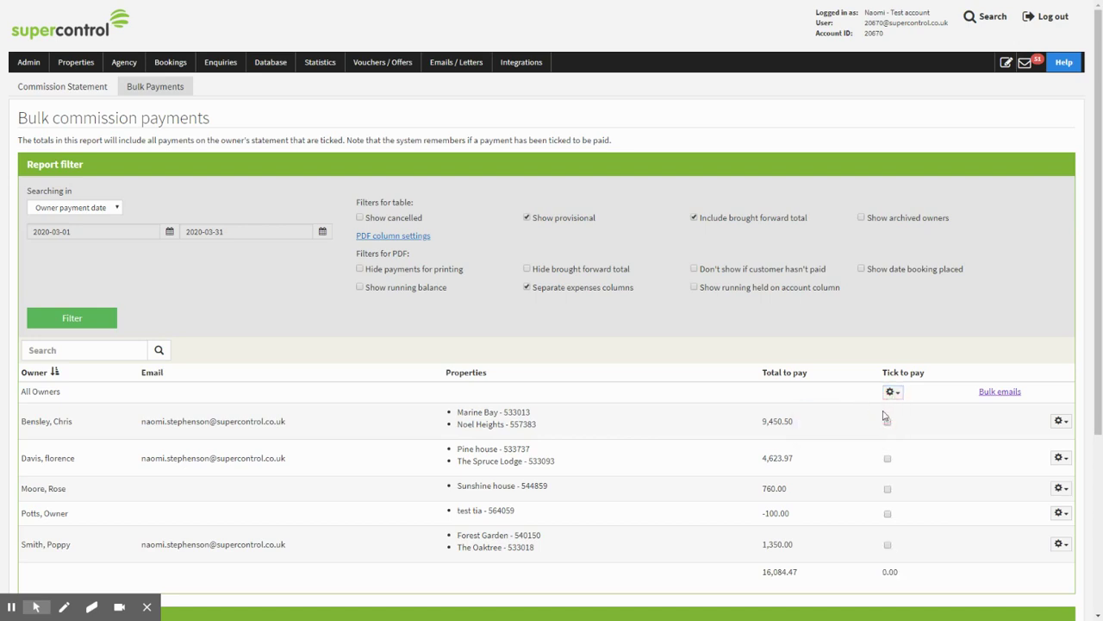
left_click(892, 394)
left_click(887, 412)
Preview the PDF statement of the Marine Bay and Noel Heights owner, read both pages and return to the bulk payments.
left_click(1059, 424)
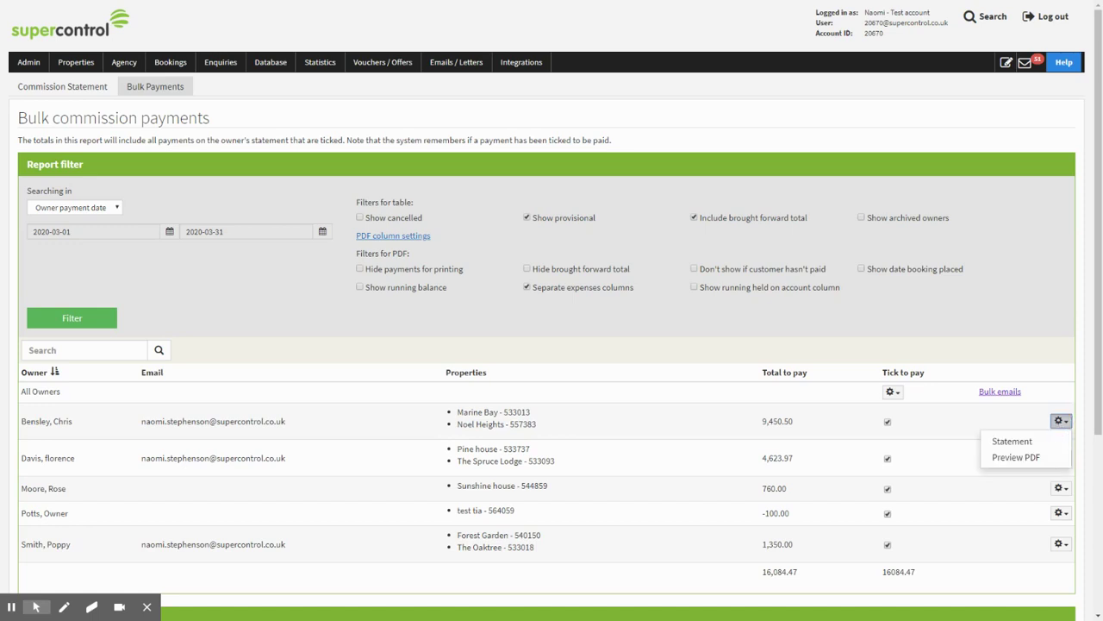
left_click(1036, 458)
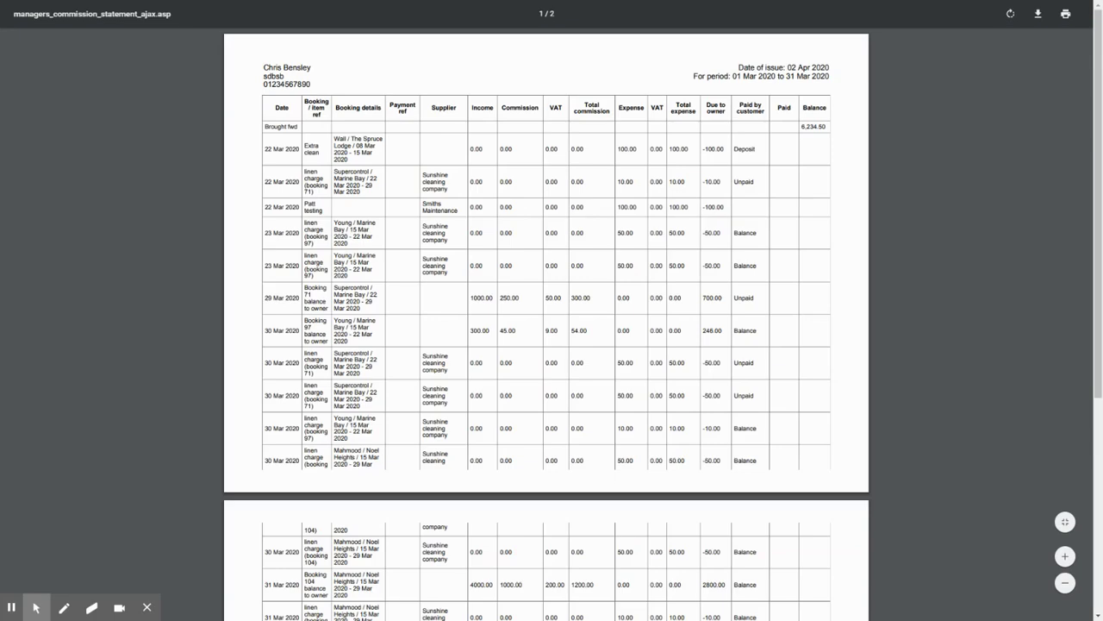
scroll(770, 197, "down", 3)
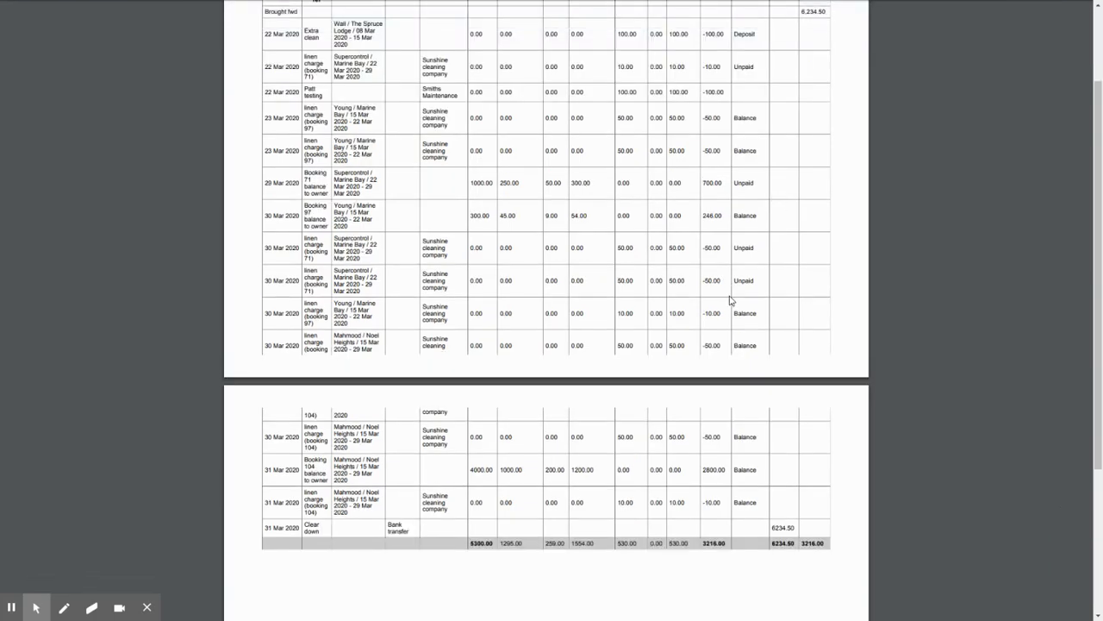
scroll(730, 300, "down", 3)
scroll(731, 300, "up", 6)
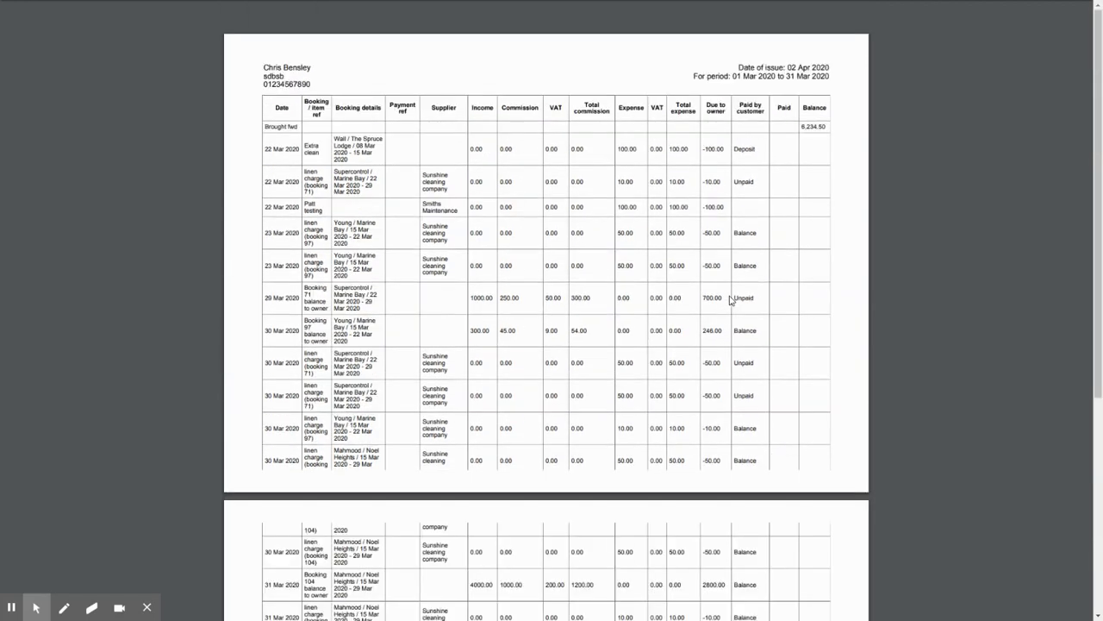
scroll(891, 339, "down", 6)
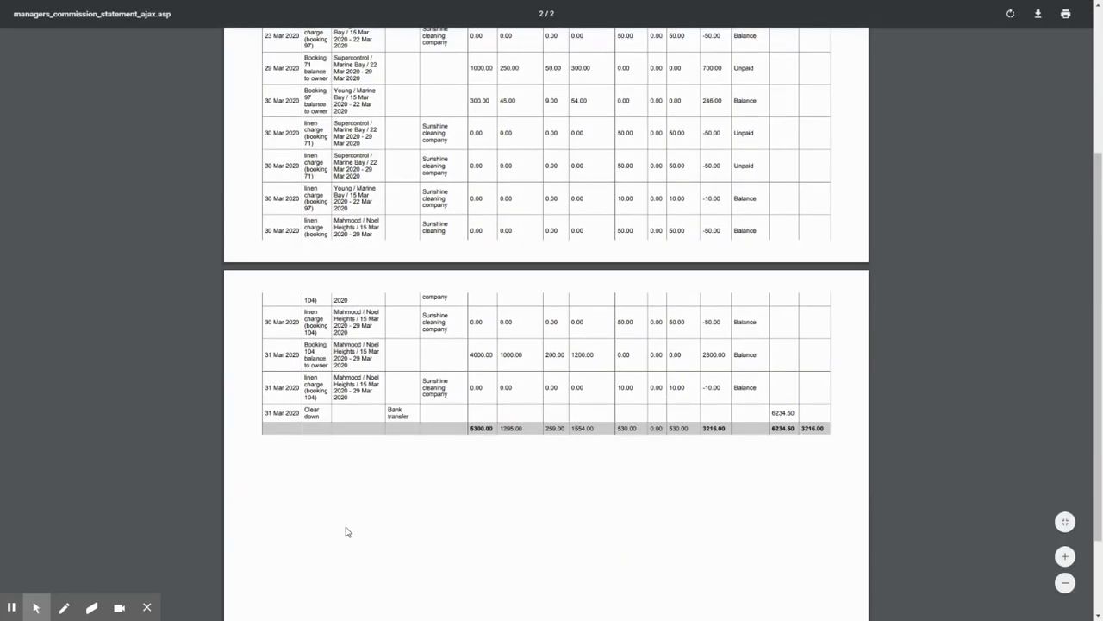
left_click(11, 606)
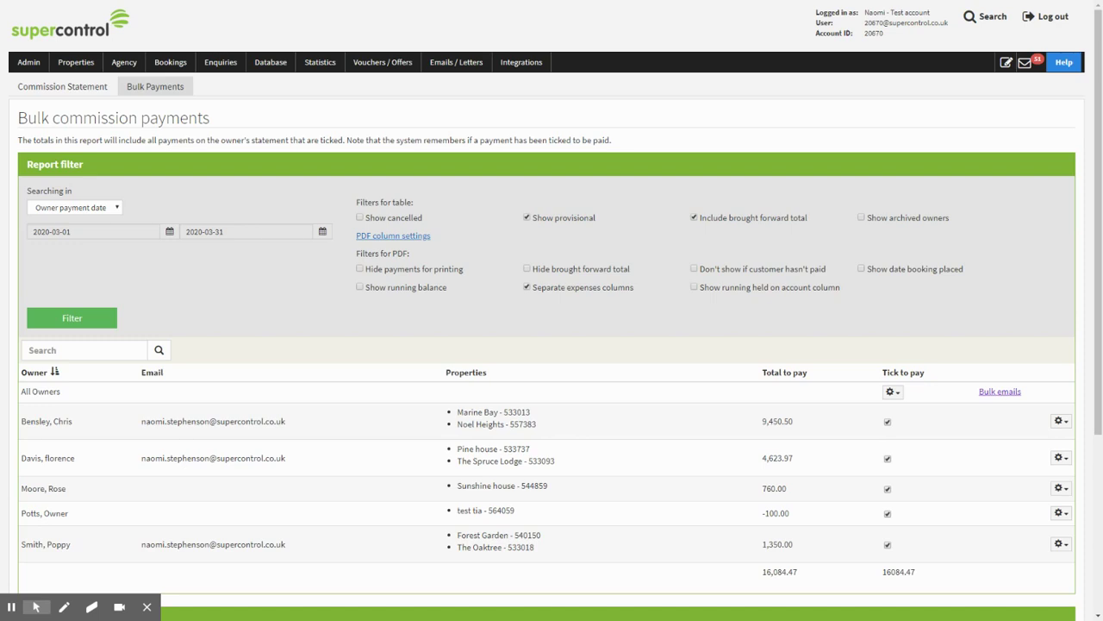
Set the payment date to 2020-03-31 and the caption to "March Payment" in the payment details.
scroll(552, 344, "down", 3)
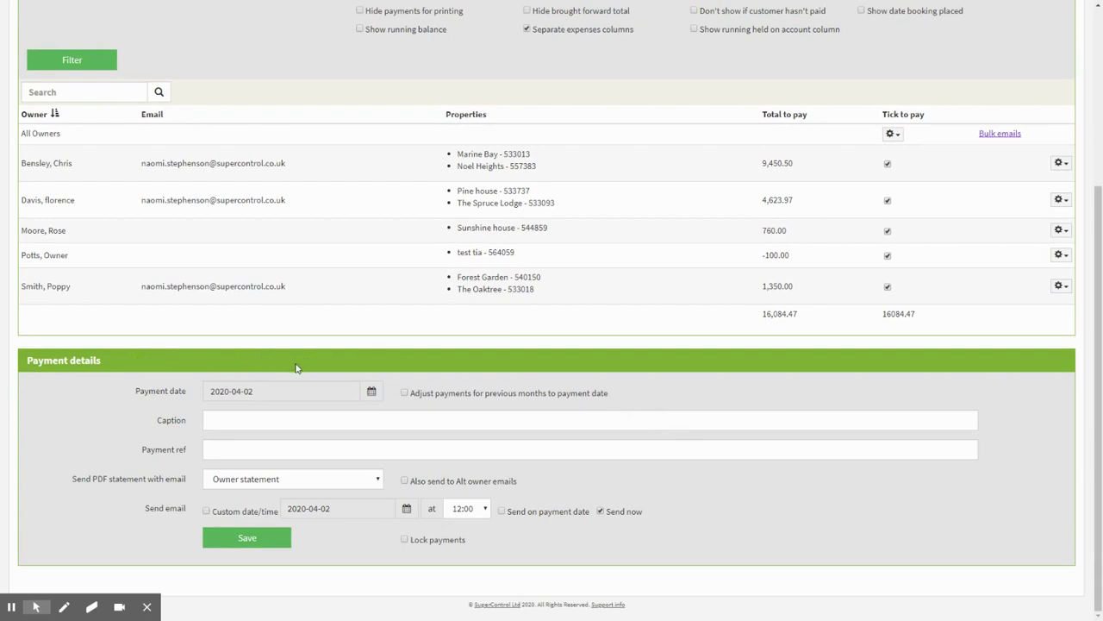
left_click(371, 392)
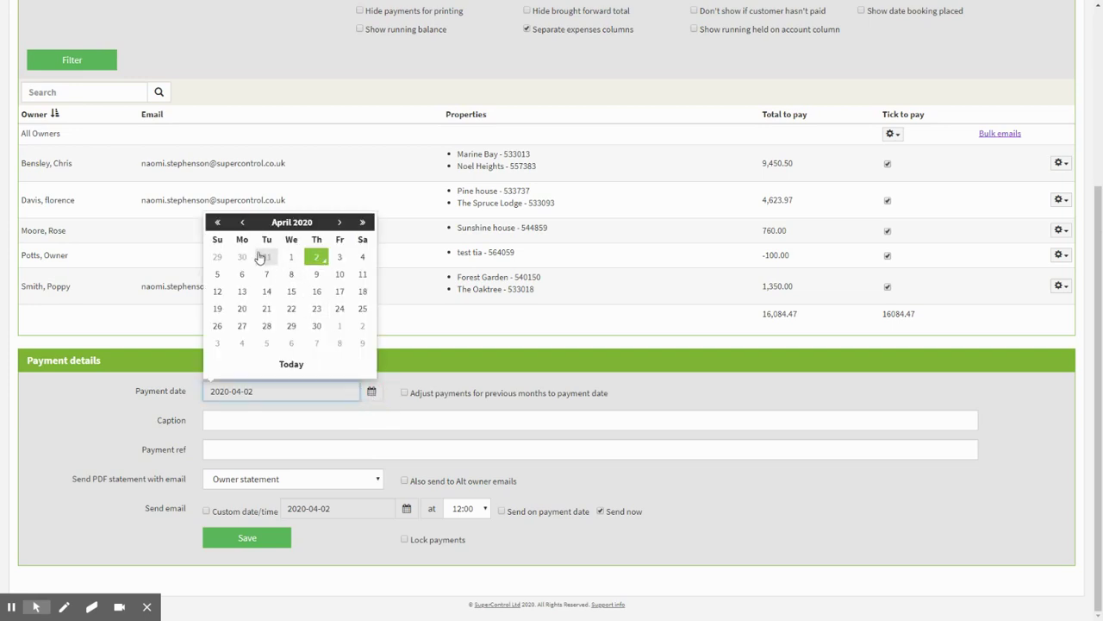
left_click(264, 257)
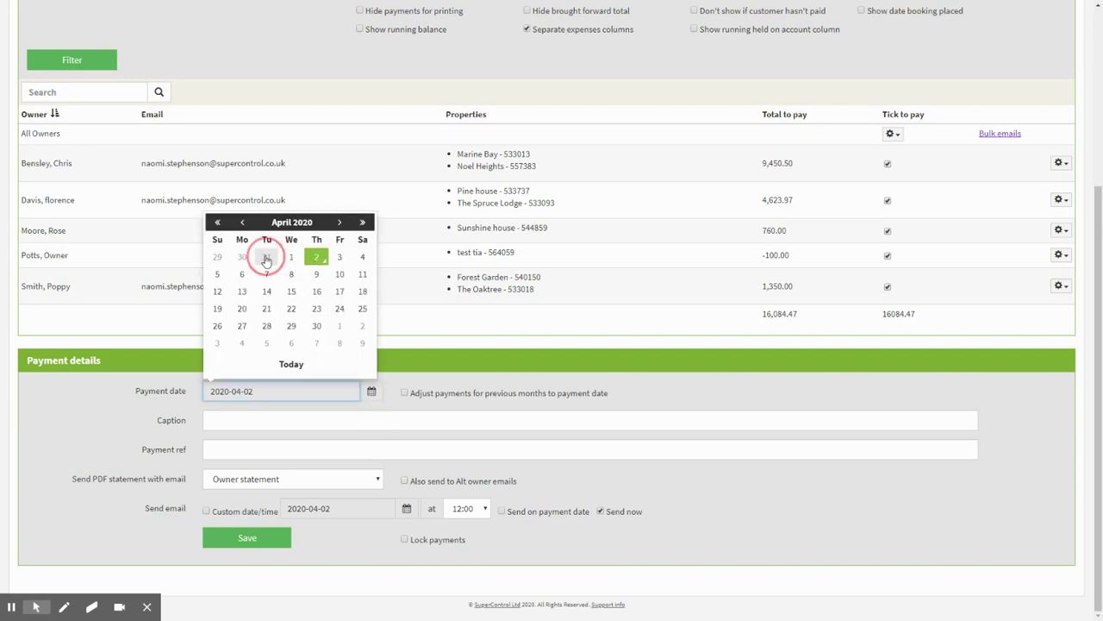
left_click(251, 422)
type("Mar")
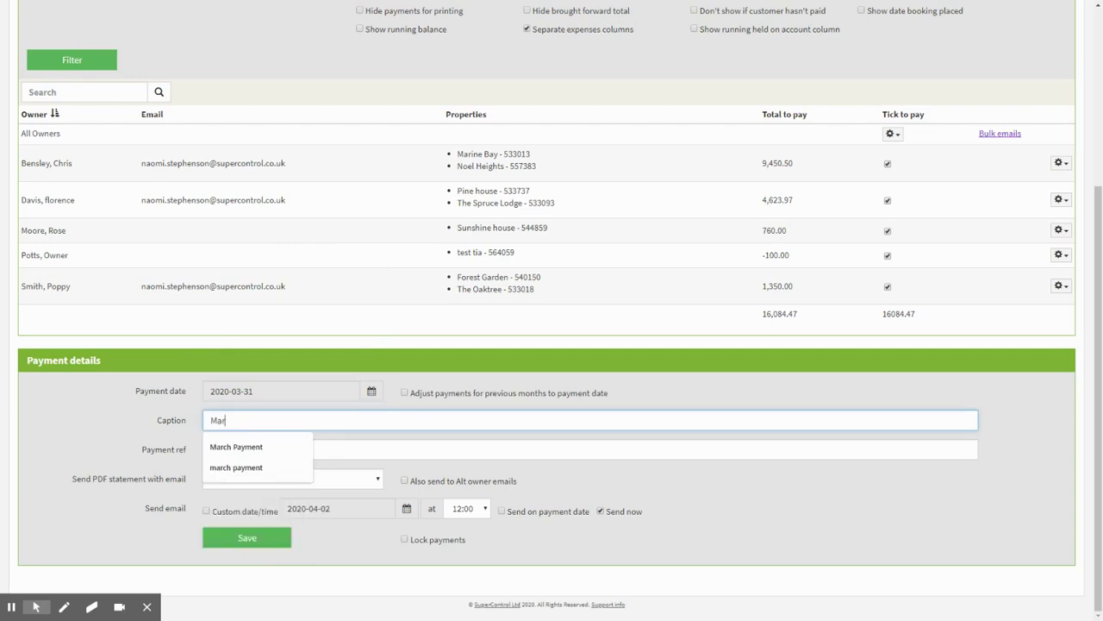
type("ch Payment")
Set the payment reference to "Bank transfer" and choose Owner statement as the email sent with the PDF statement.
left_click(425, 457)
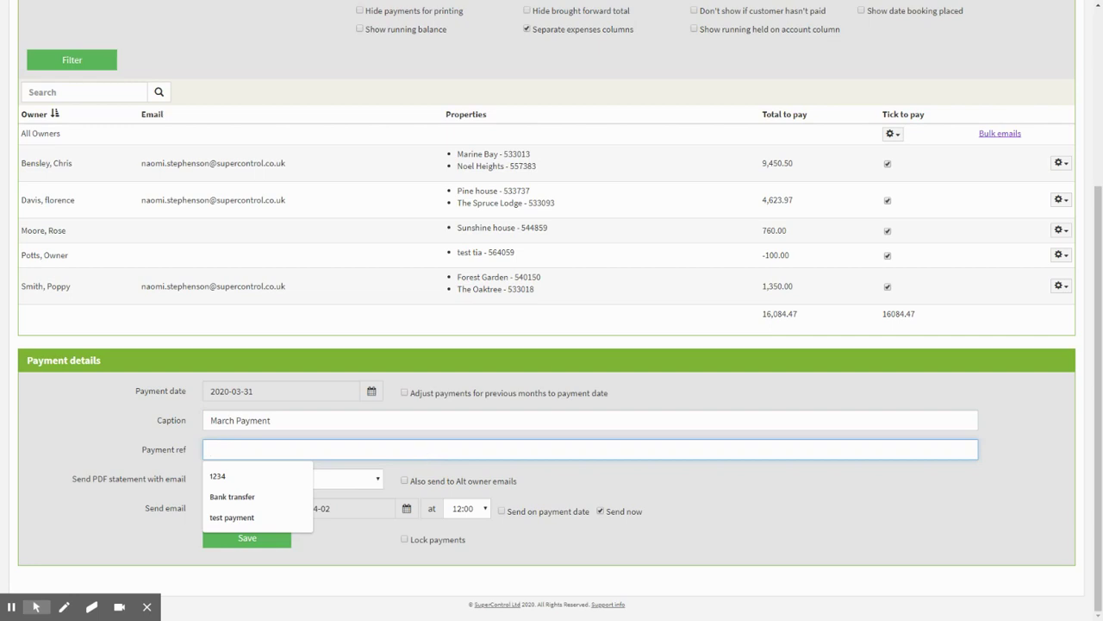
left_click(270, 500)
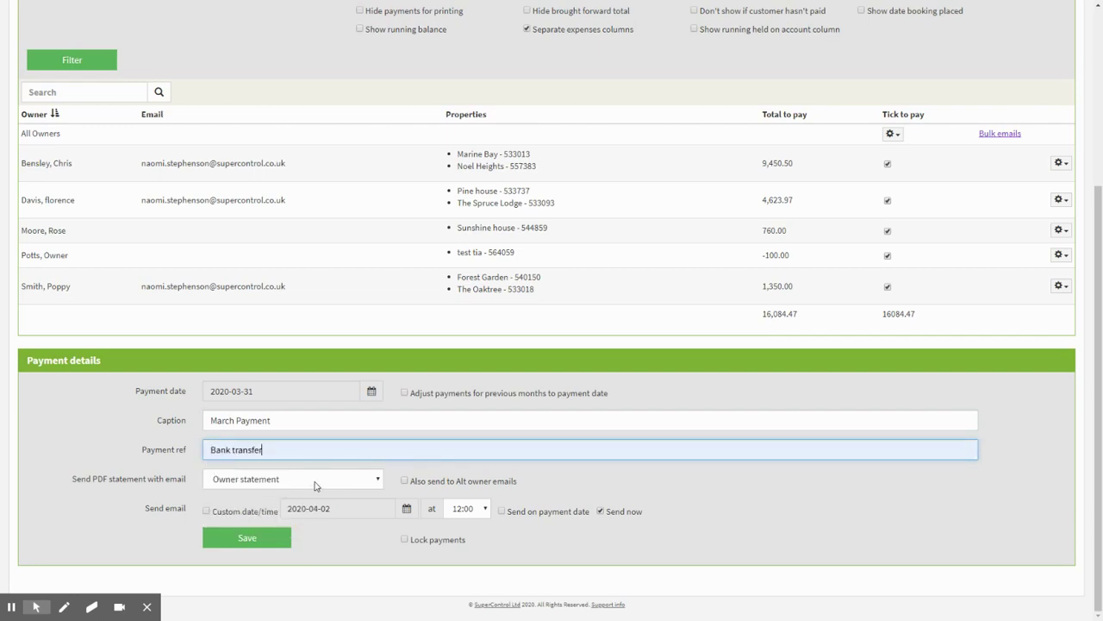
left_click(372, 484)
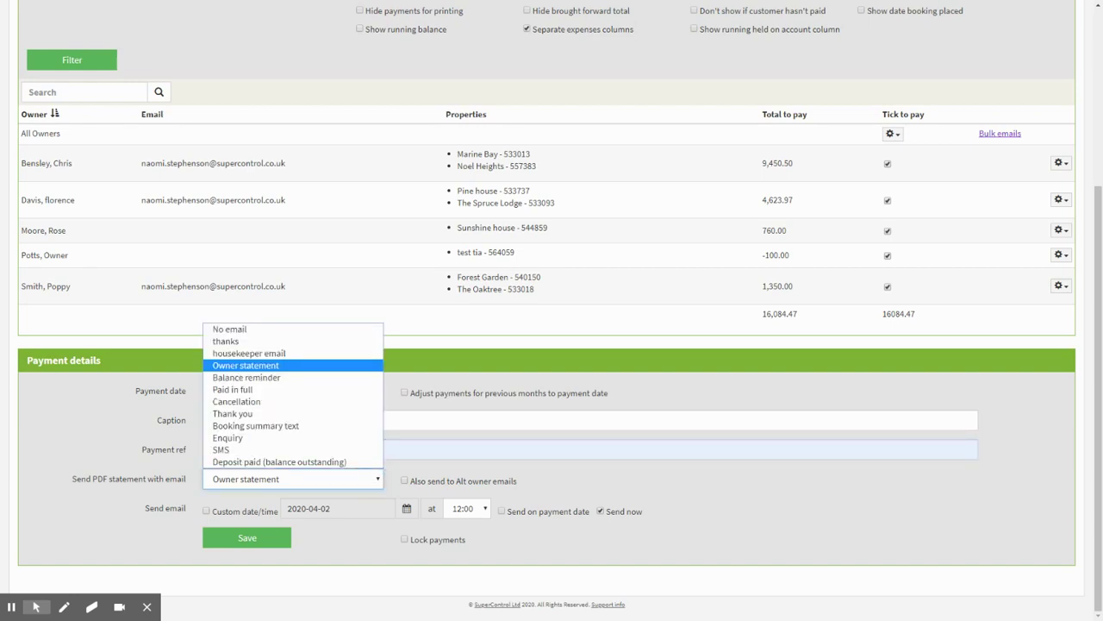
left_click(291, 365)
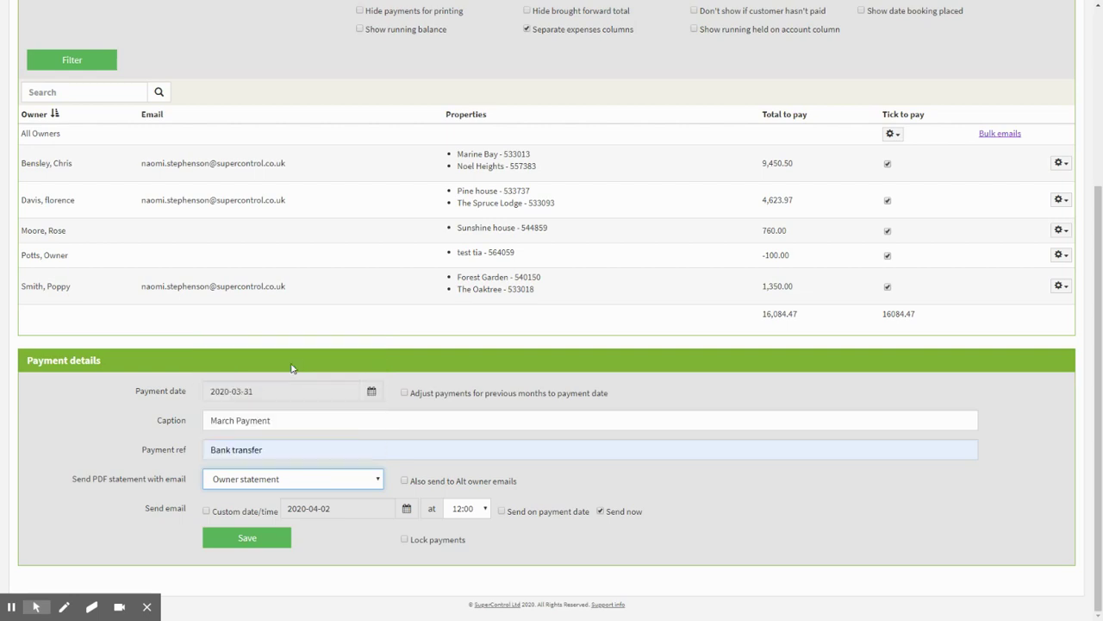
left_click(319, 481)
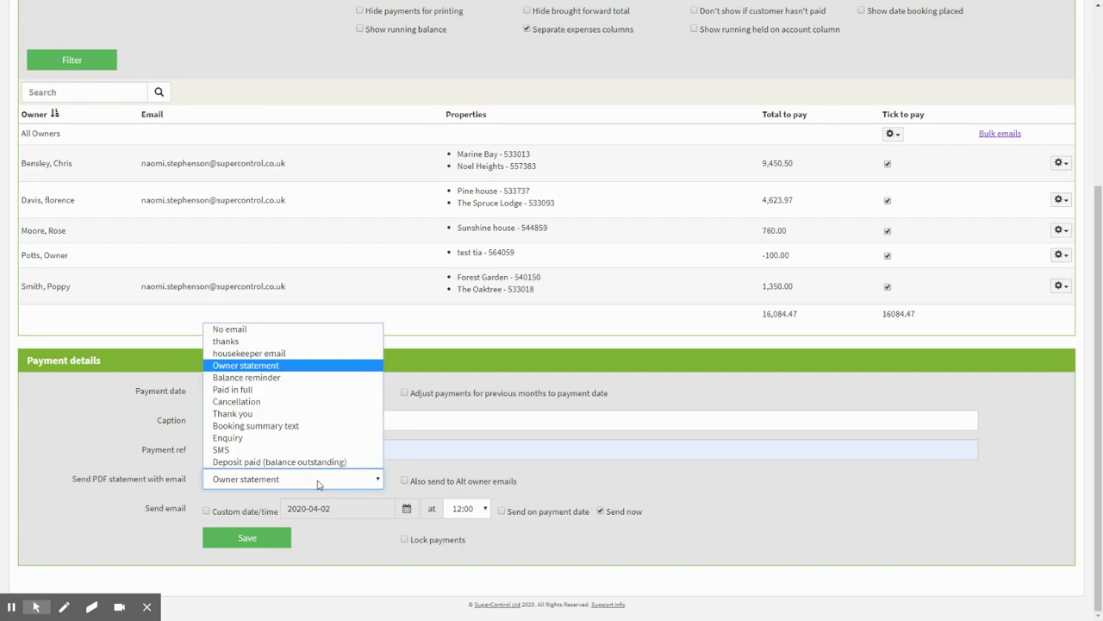
left_click(319, 483)
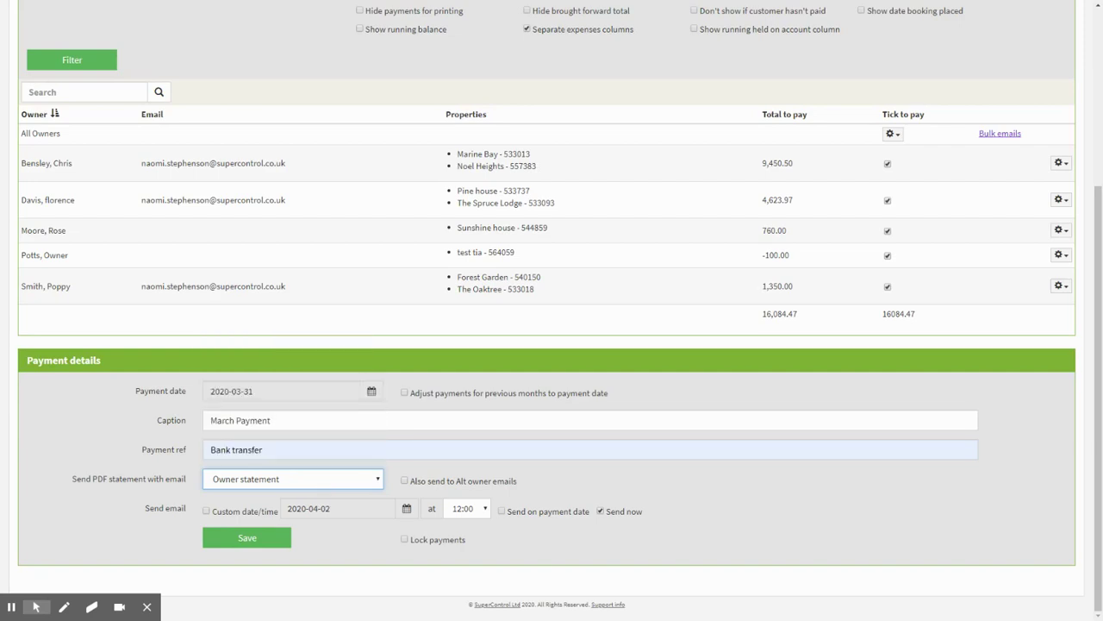
scroll(404, 373, "up", 3)
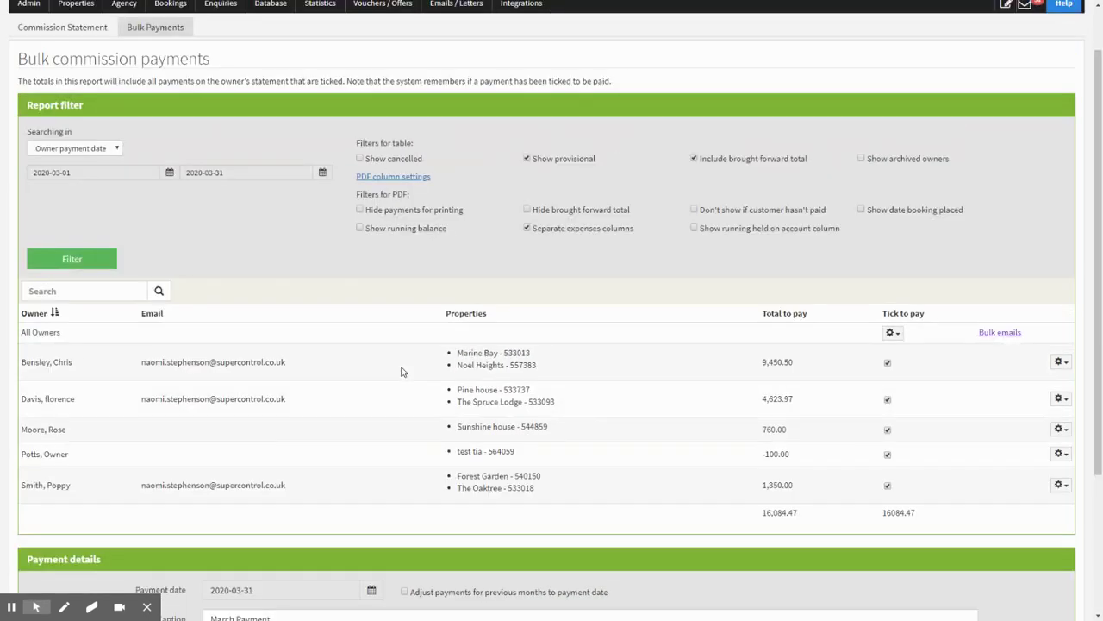
left_click(456, 62)
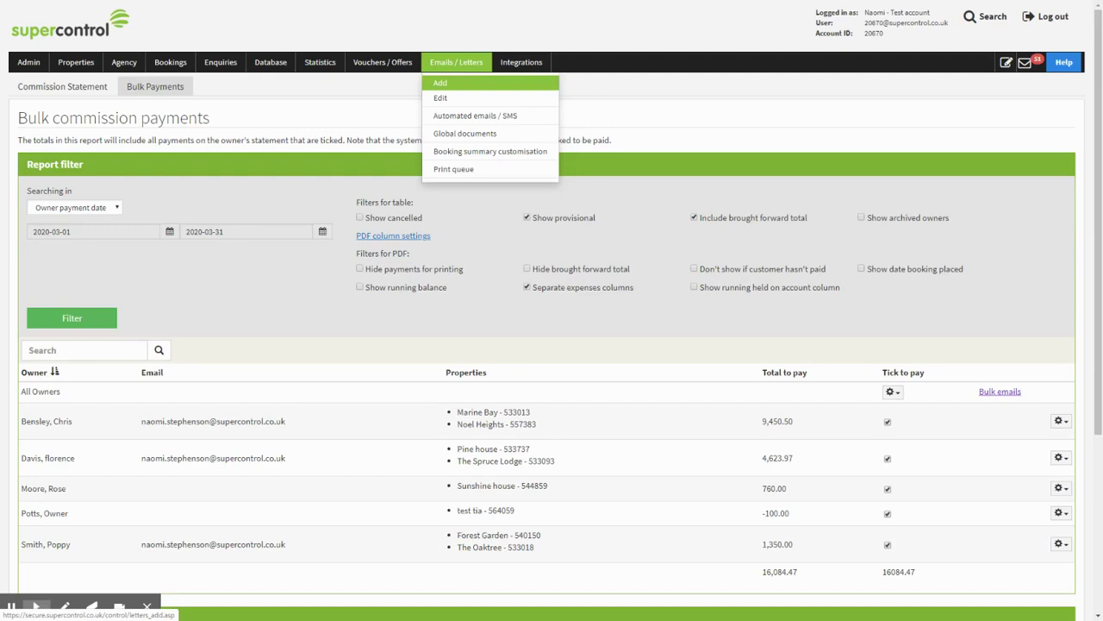
scroll(394, 256, "down", 5)
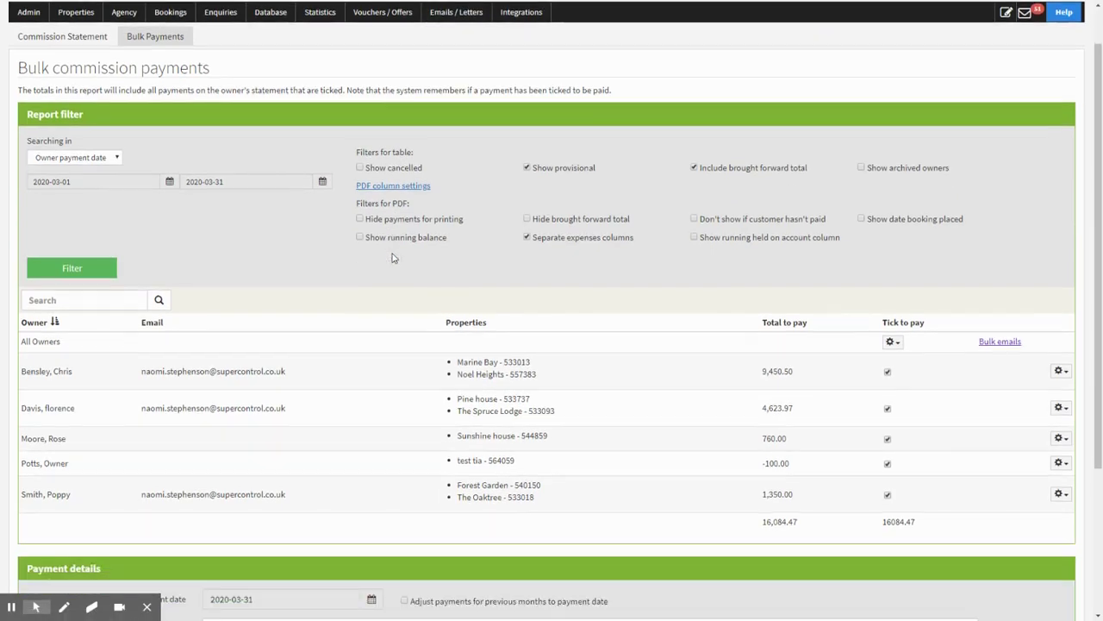
scroll(551, 310, "down", 1)
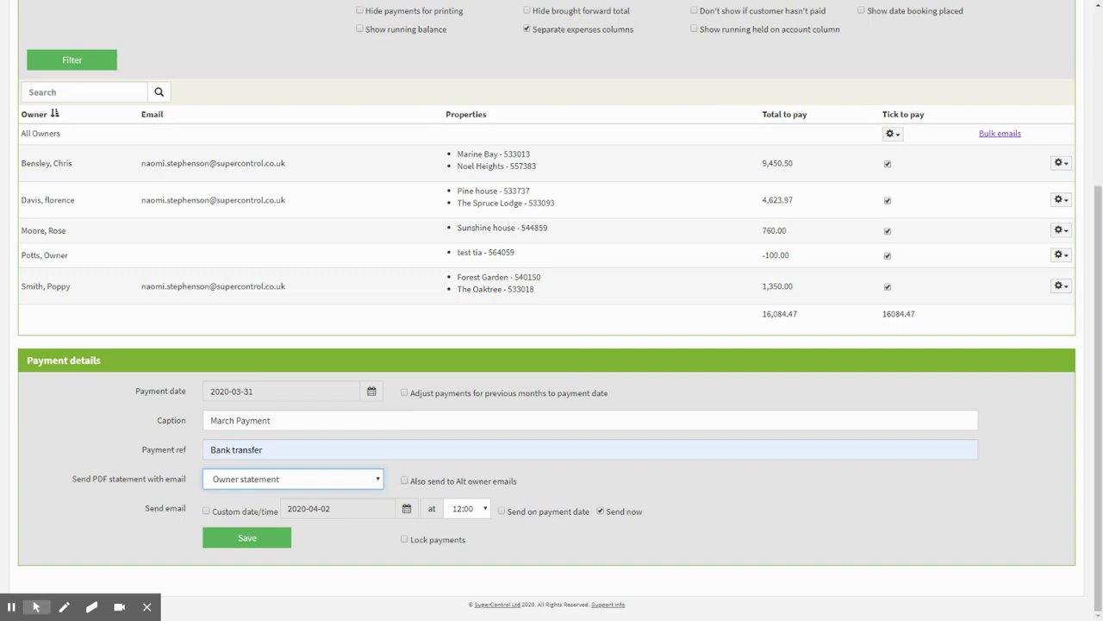
Turn off immediate sending of the statement email, then save and confirm the bulk payments to all ticked owners.
left_click(502, 510)
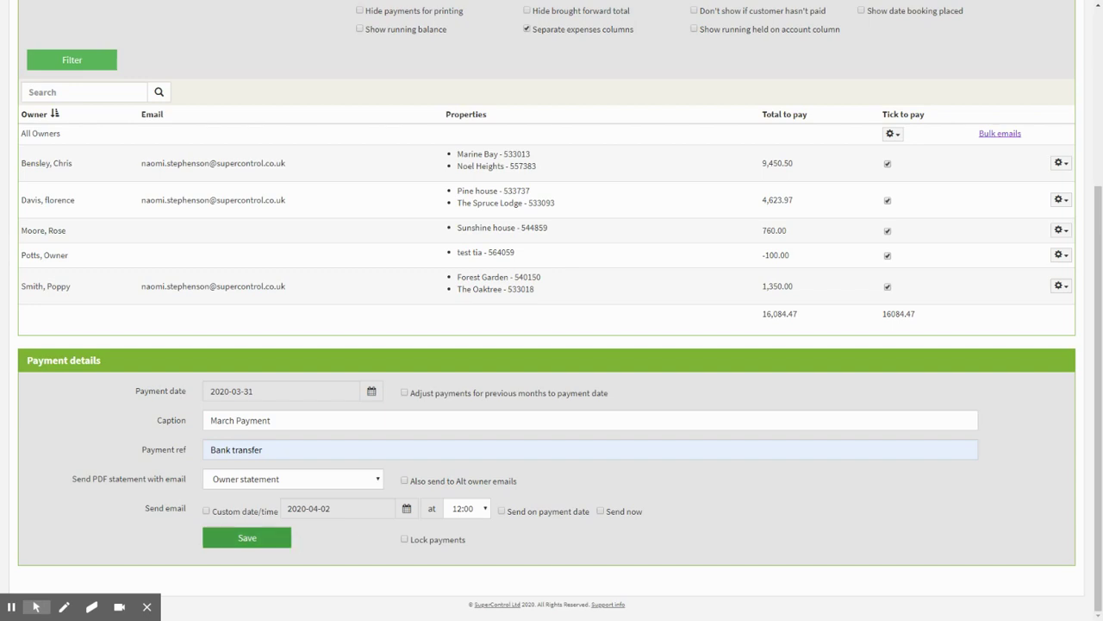
left_click(277, 537)
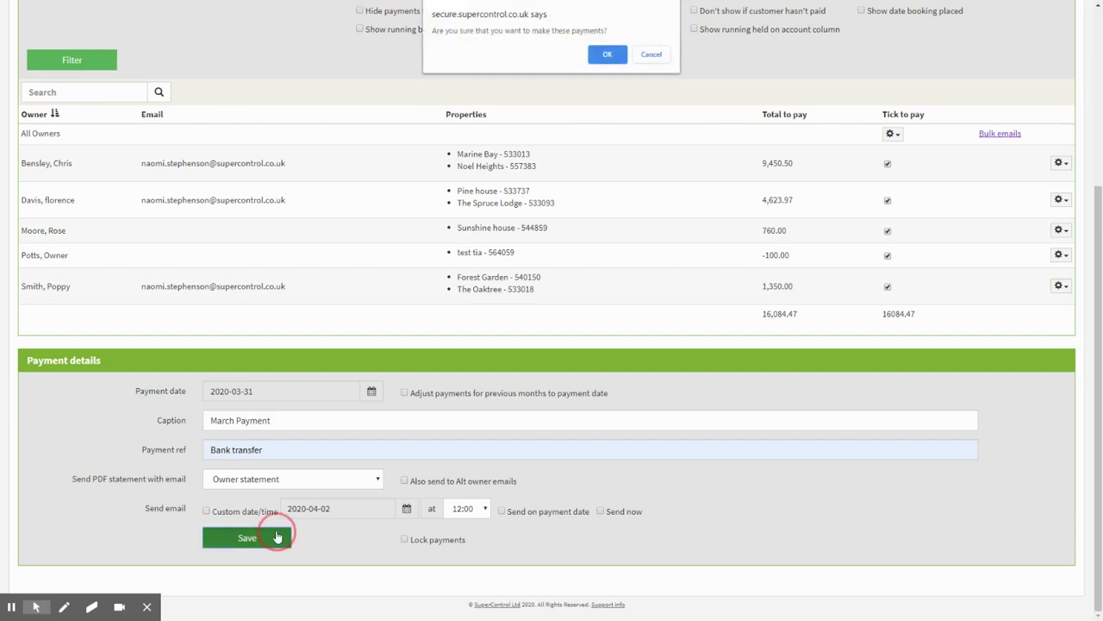
left_click(615, 54)
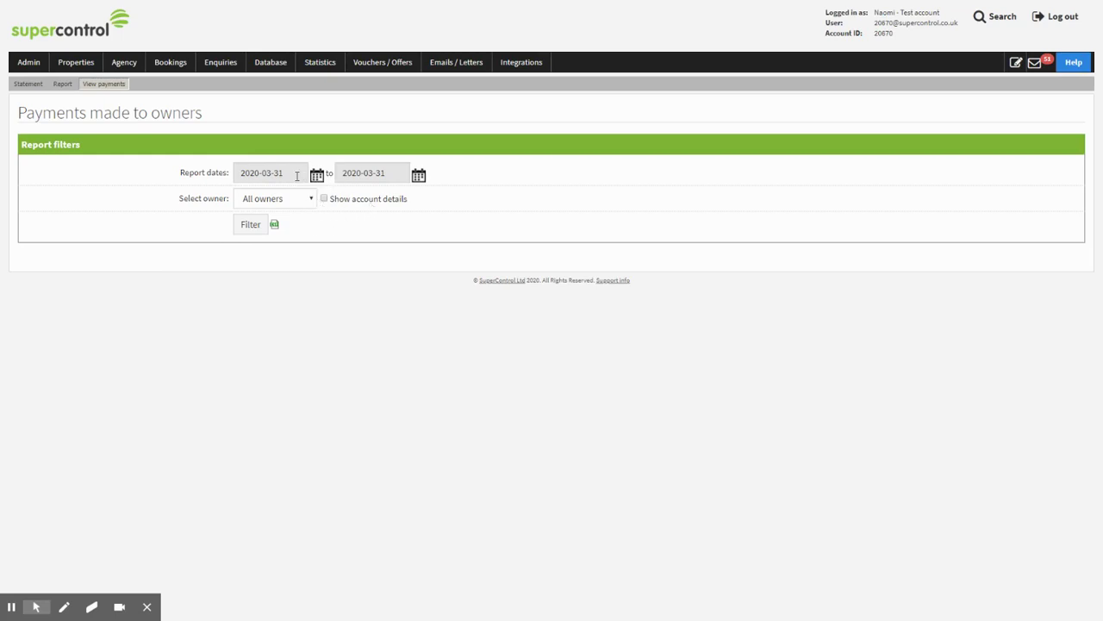
List the payments made to all owners on 2020-03-31 and pay the commission on every one of them, dated 2020-04-02.
left_click(255, 229)
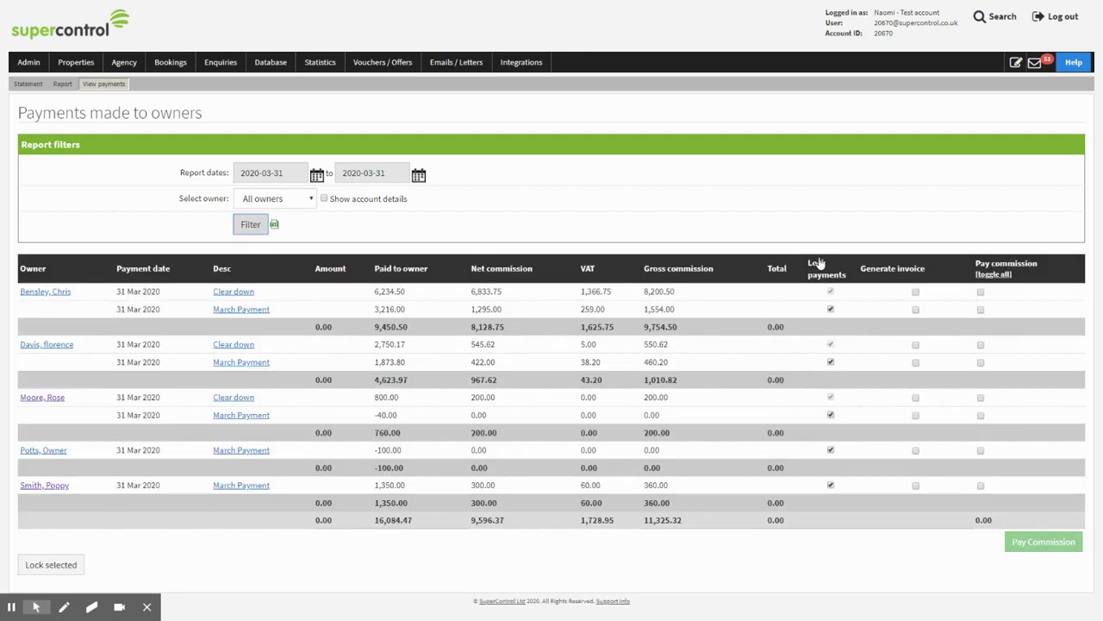
left_click(991, 275)
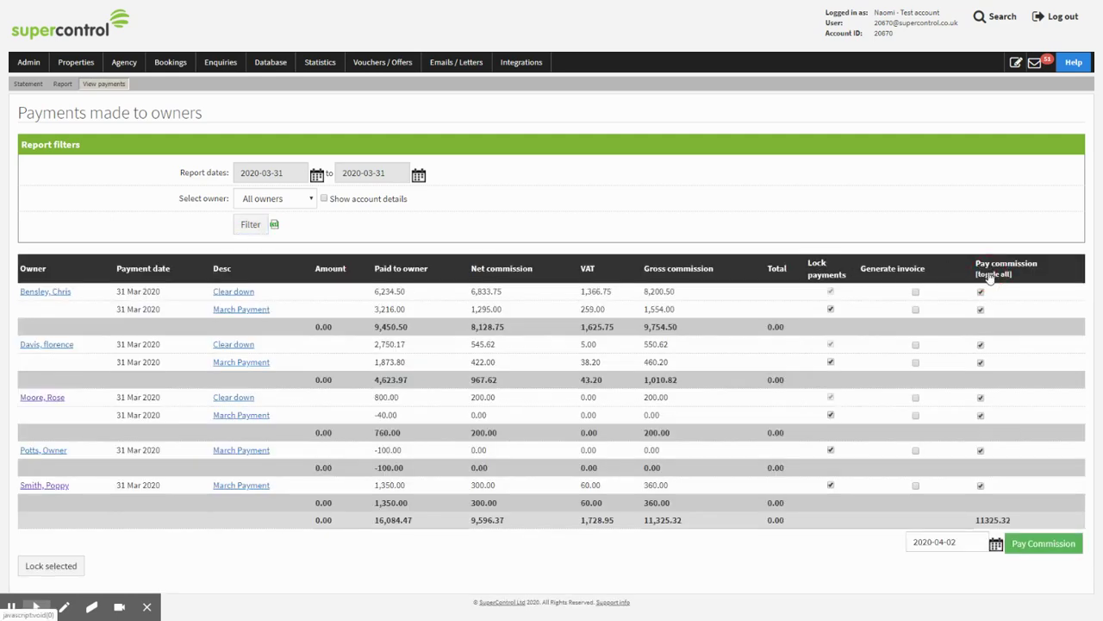
left_click(1047, 549)
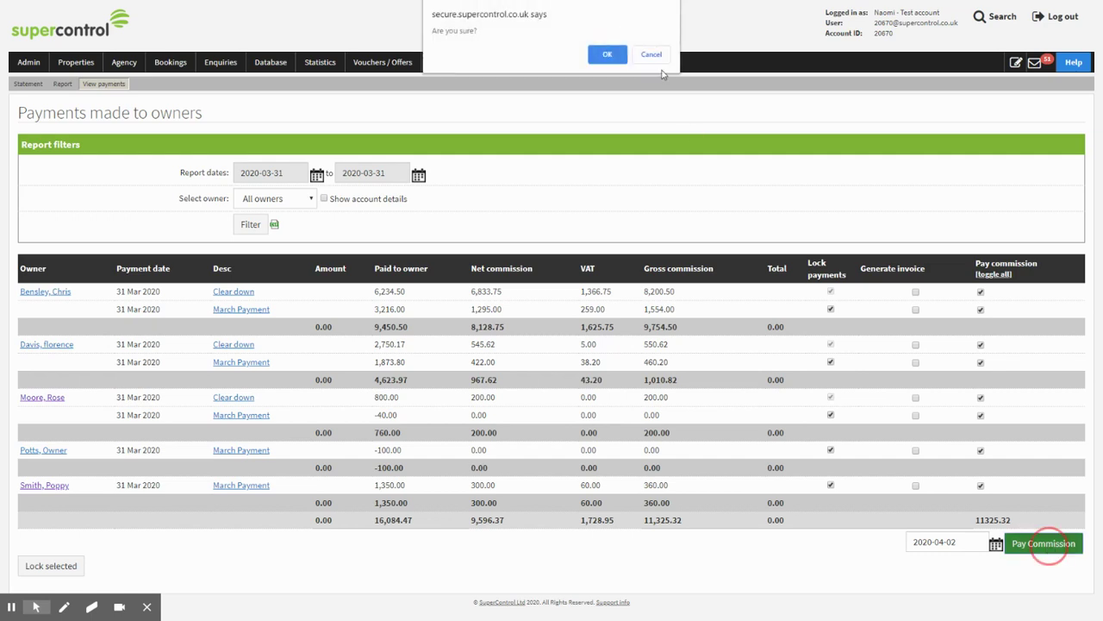
left_click(607, 55)
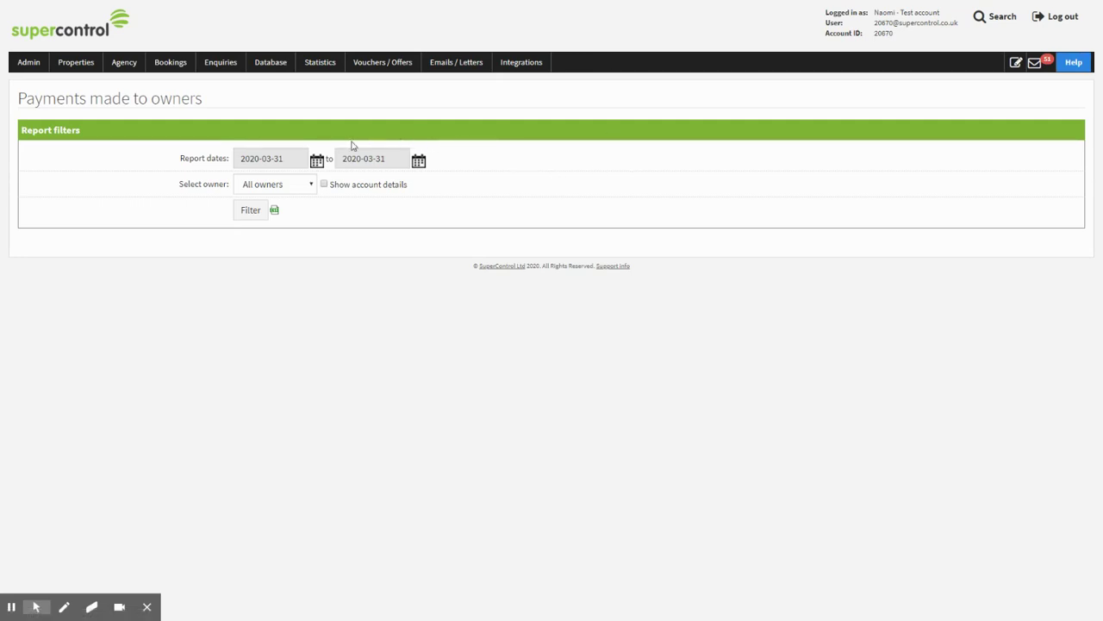
Open the bank reconciliation report and list the unreconciled transactions up to 2020-04-02.
left_click(127, 64)
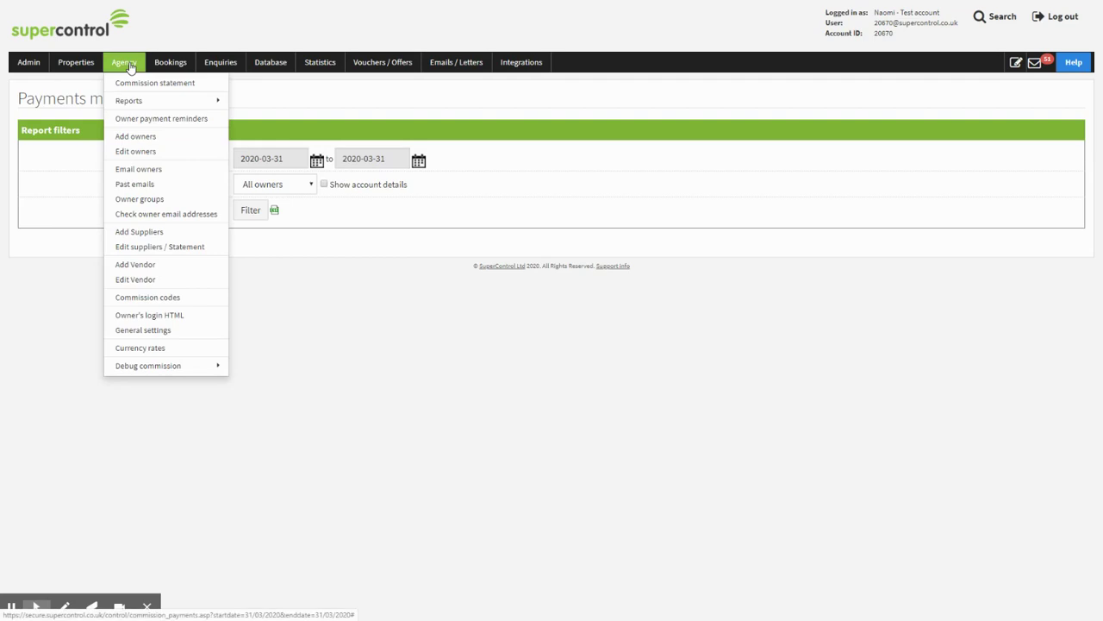
mouse_move(191, 100)
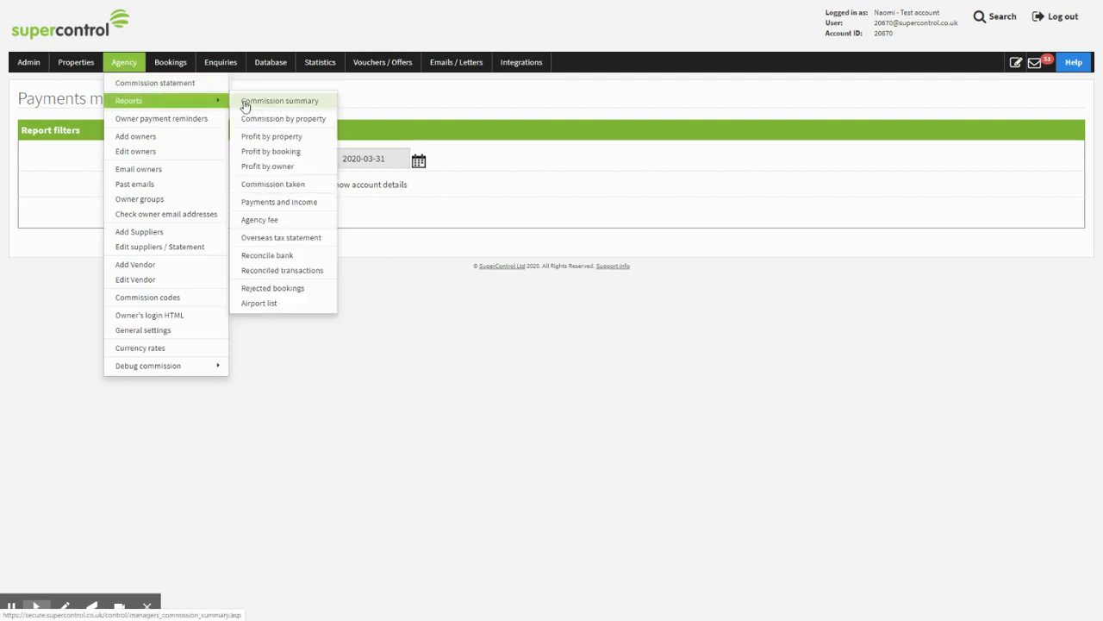
left_click(290, 257)
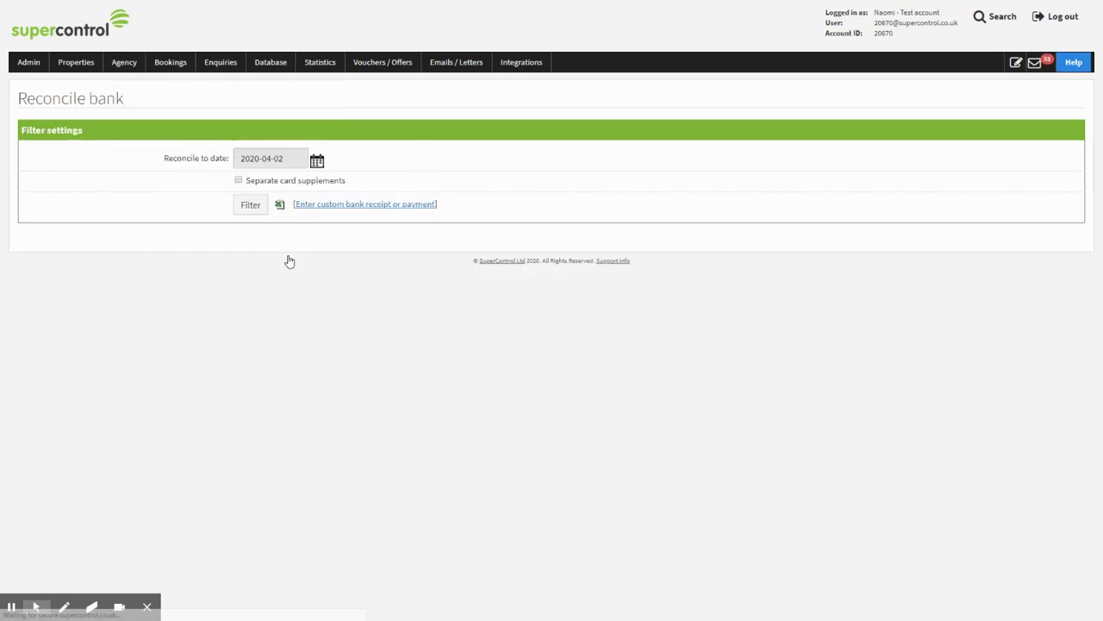
left_click(250, 204)
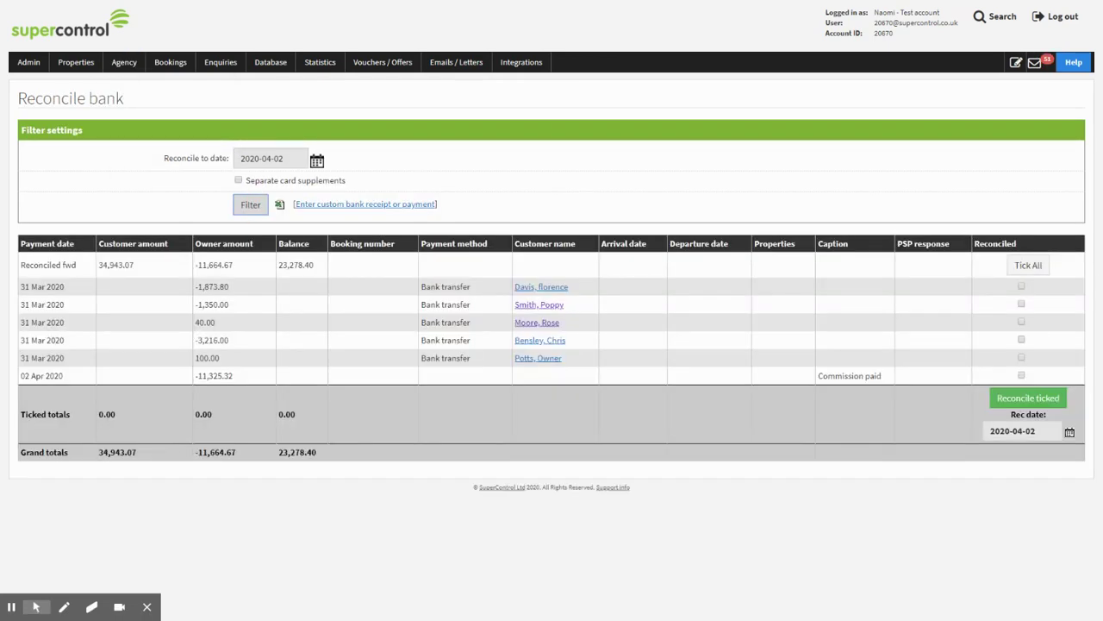
Reconcile all owner payments of 31 Mar 2020 with reconciliation date 2020-04-02, leaving out the commission paid entry.
left_click(1028, 267)
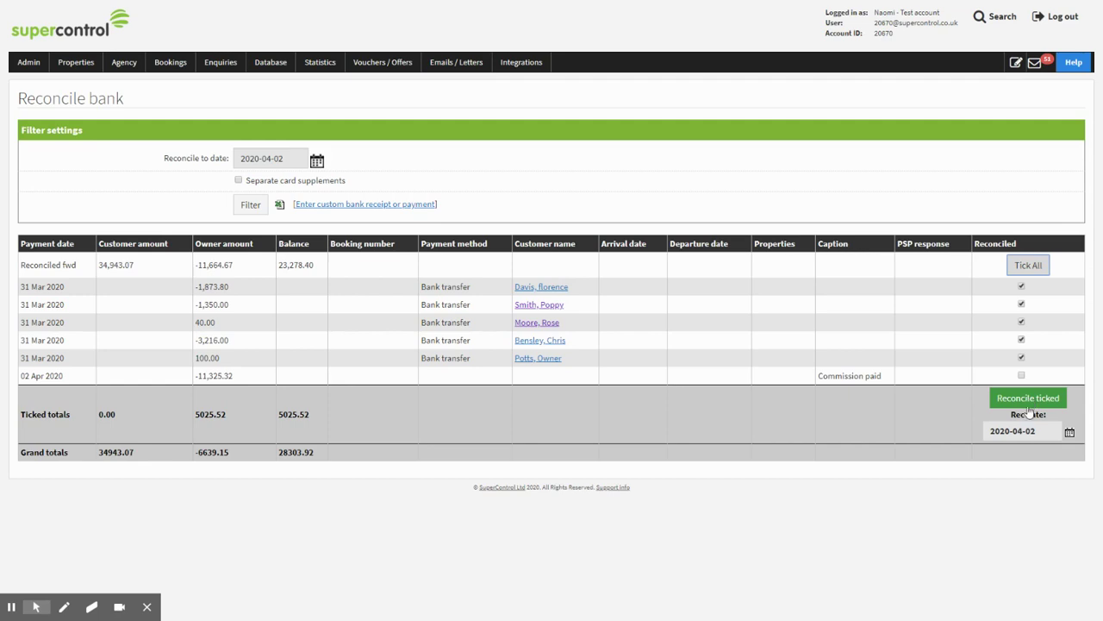
left_click(1069, 432)
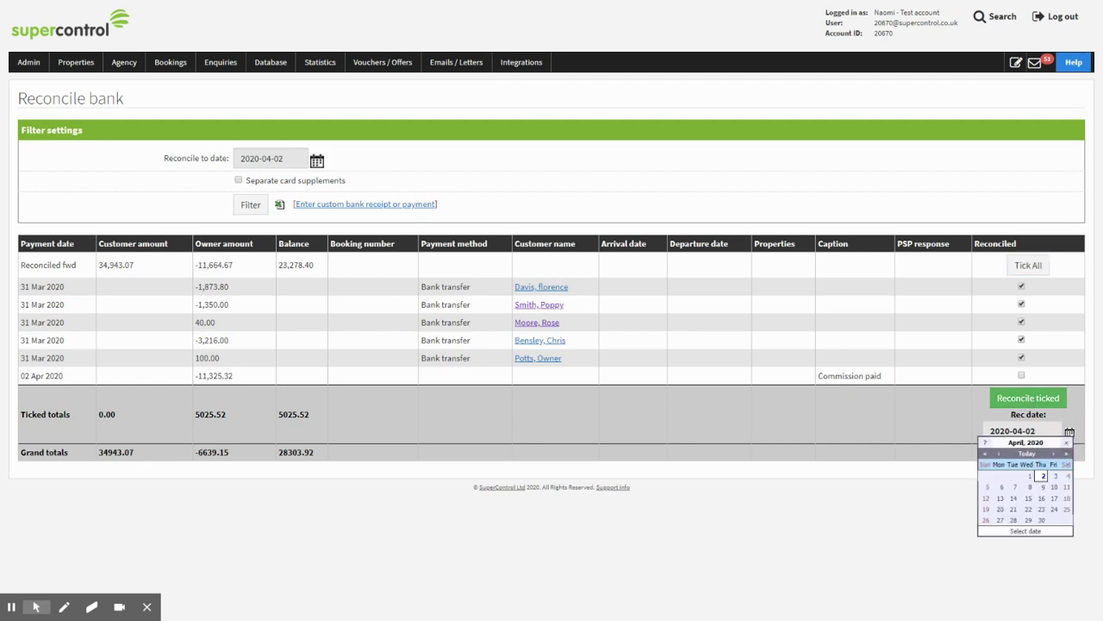
left_click(1038, 399)
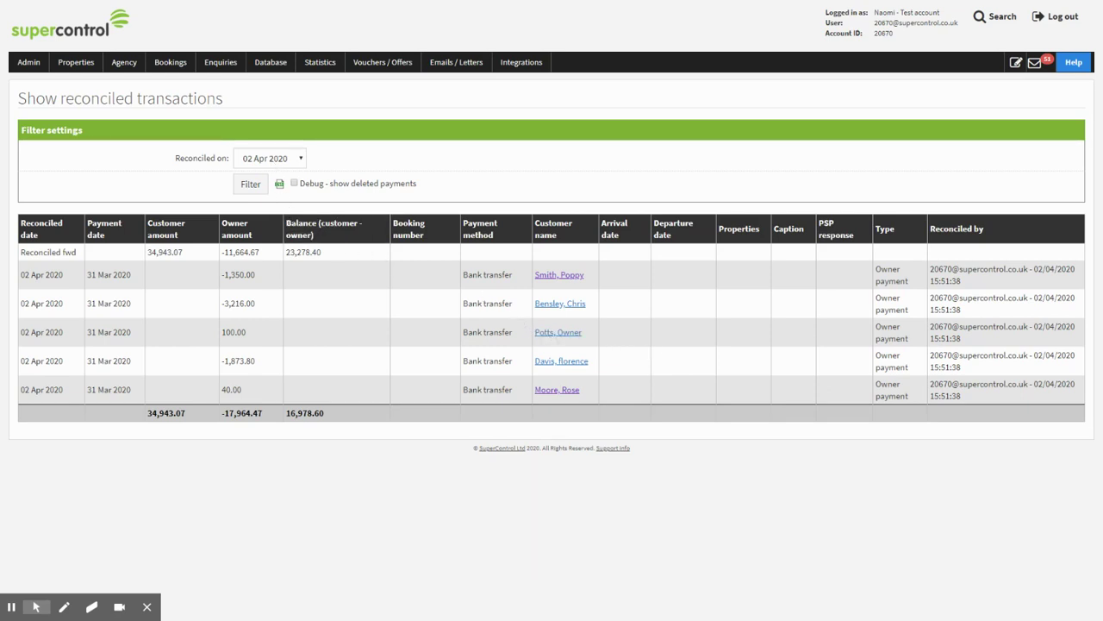
Filter the reconciled transactions for 02 Apr 2020 and bring up the choice of agency reports.
left_click(260, 192)
mouse_move(127, 69)
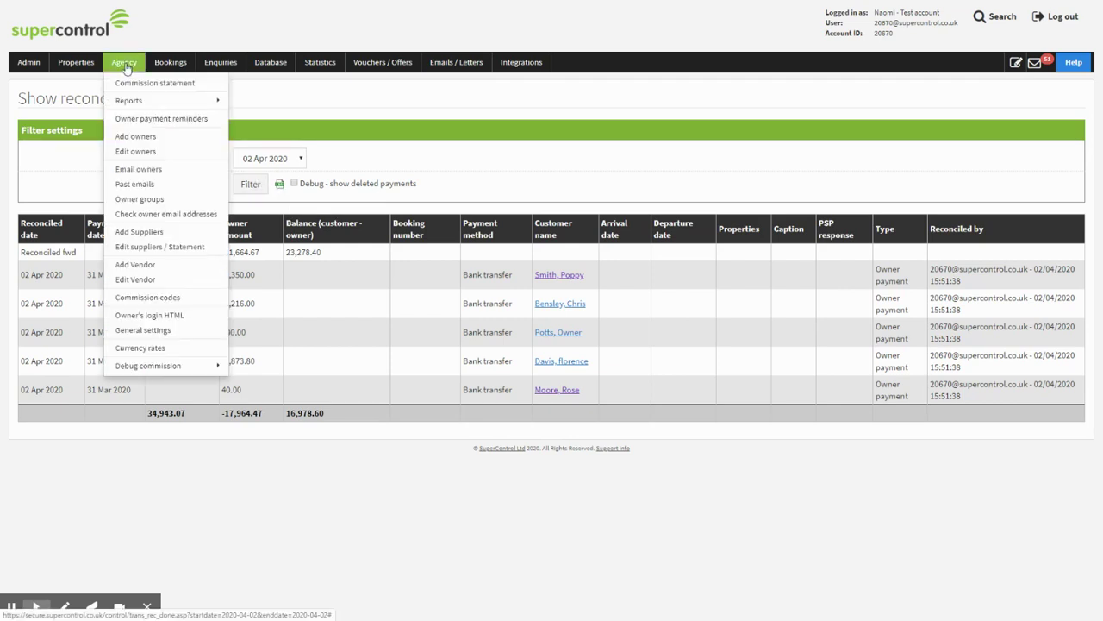
mouse_move(198, 101)
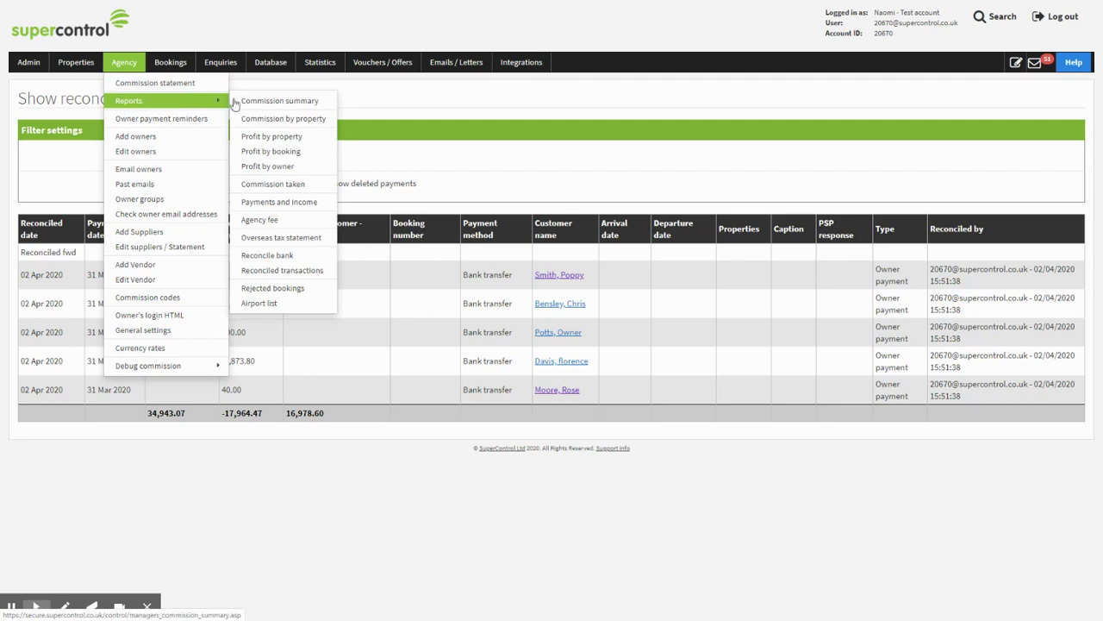